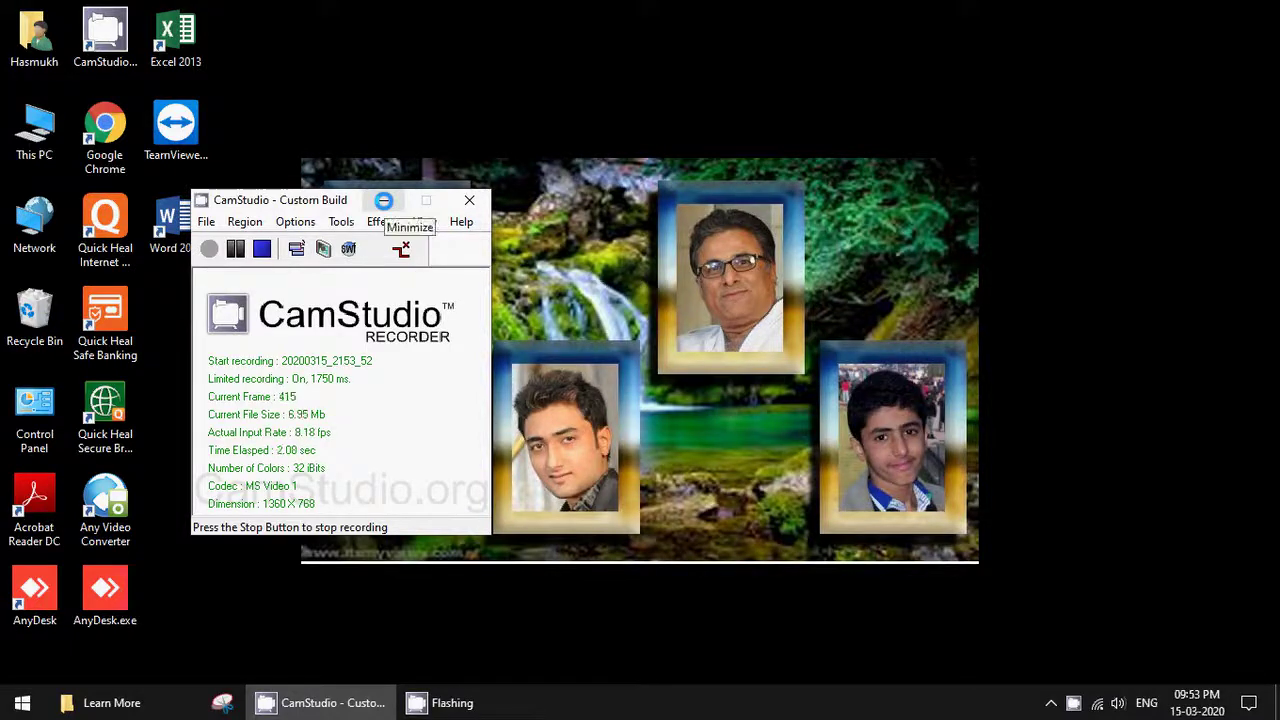
Step: Open INV_GENERATE.xlsm from the Learn More folder, keeping the already-open copy instead of reopening it
left_click(383, 200)
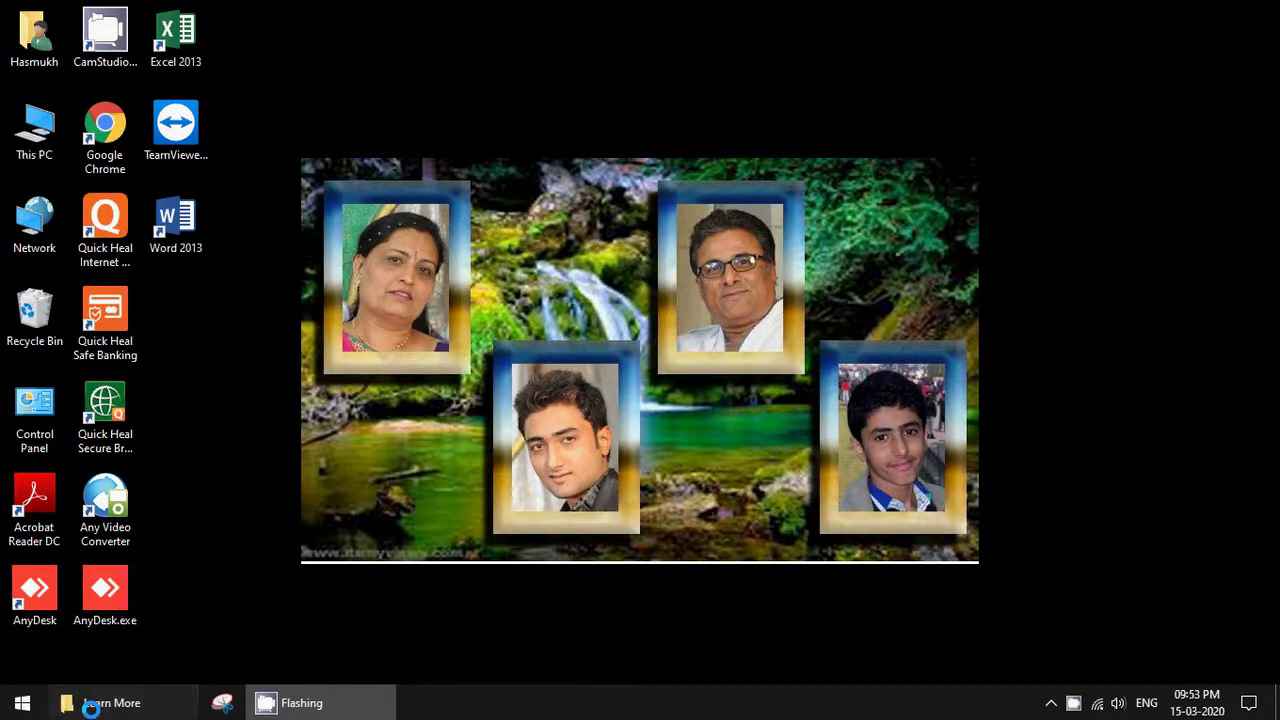
left_click(90, 703)
left_click(238, 249)
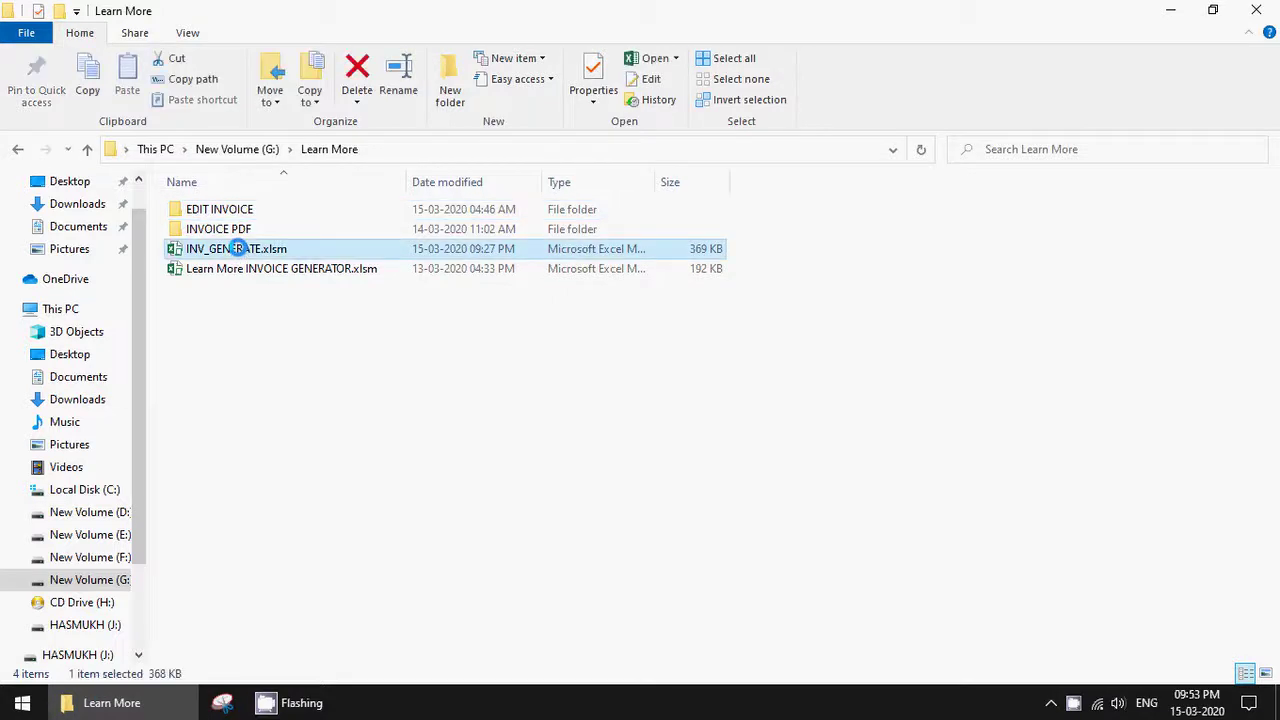
double_click(238, 249)
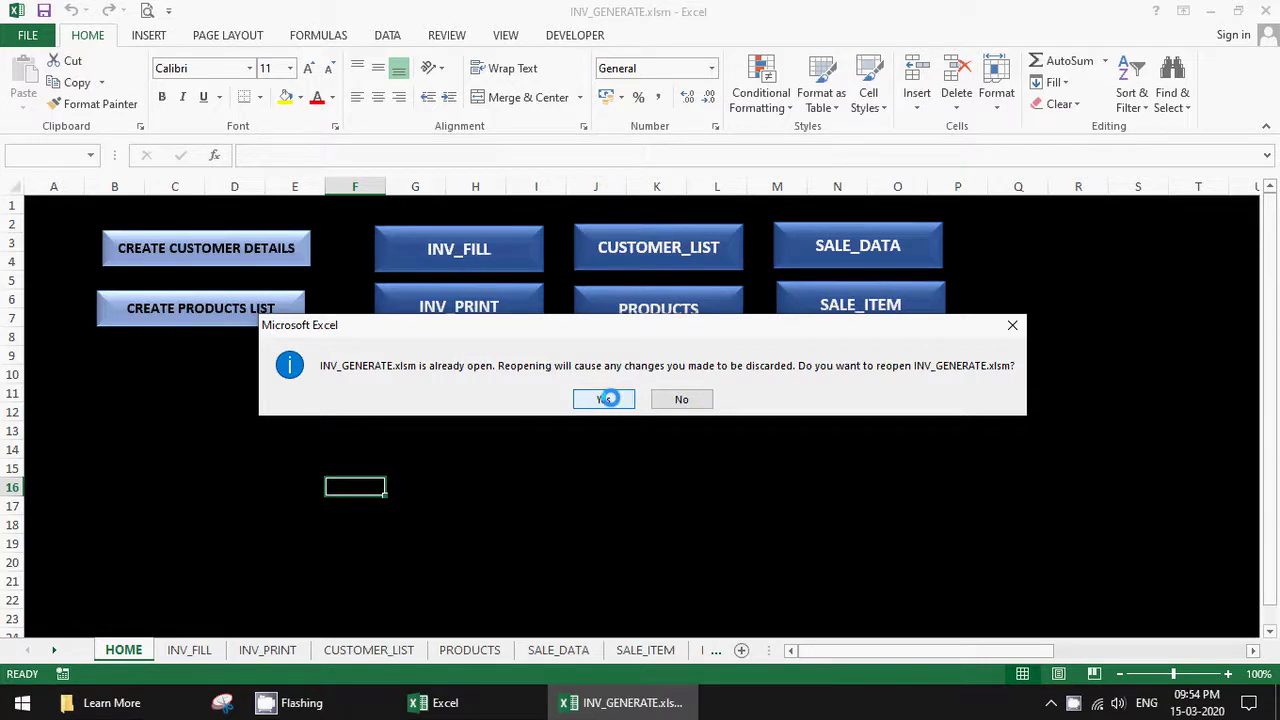
left_click(662, 399)
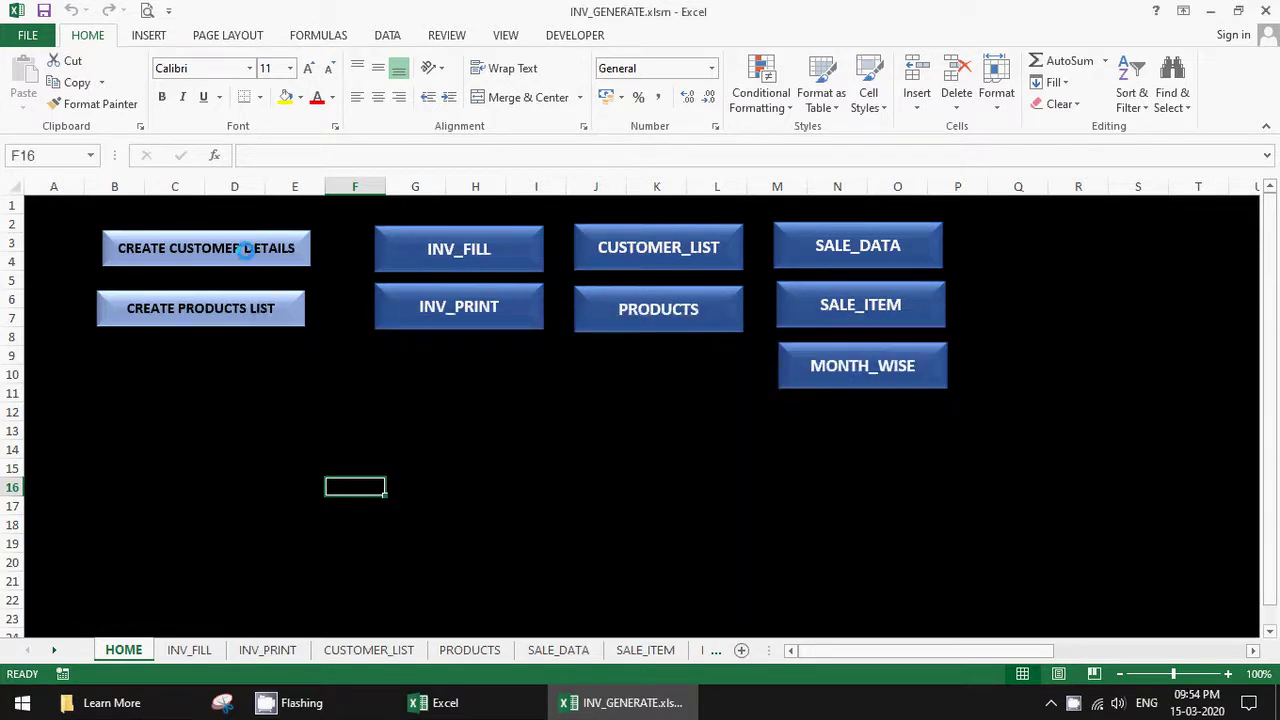
Step: Open and close the Create Customer Details and Create Products List forms, then go to INV_FILL
left_click(245, 249)
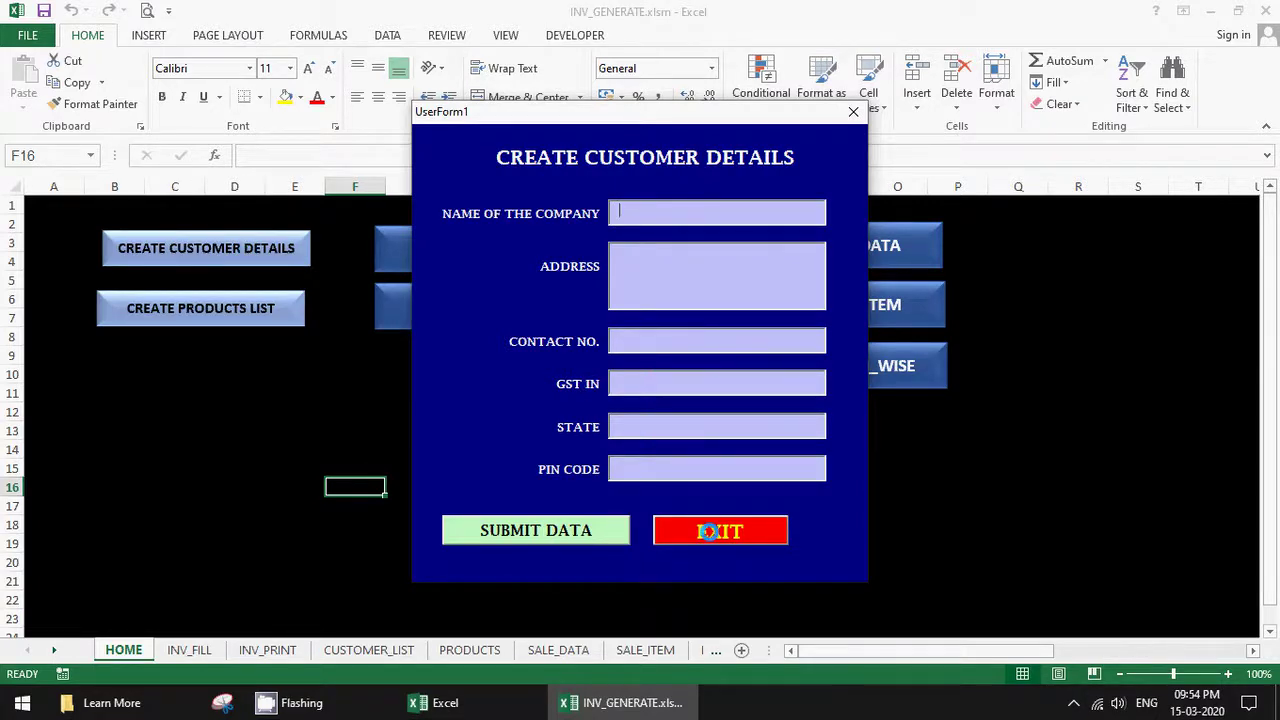
left_click(708, 532)
left_click(222, 314)
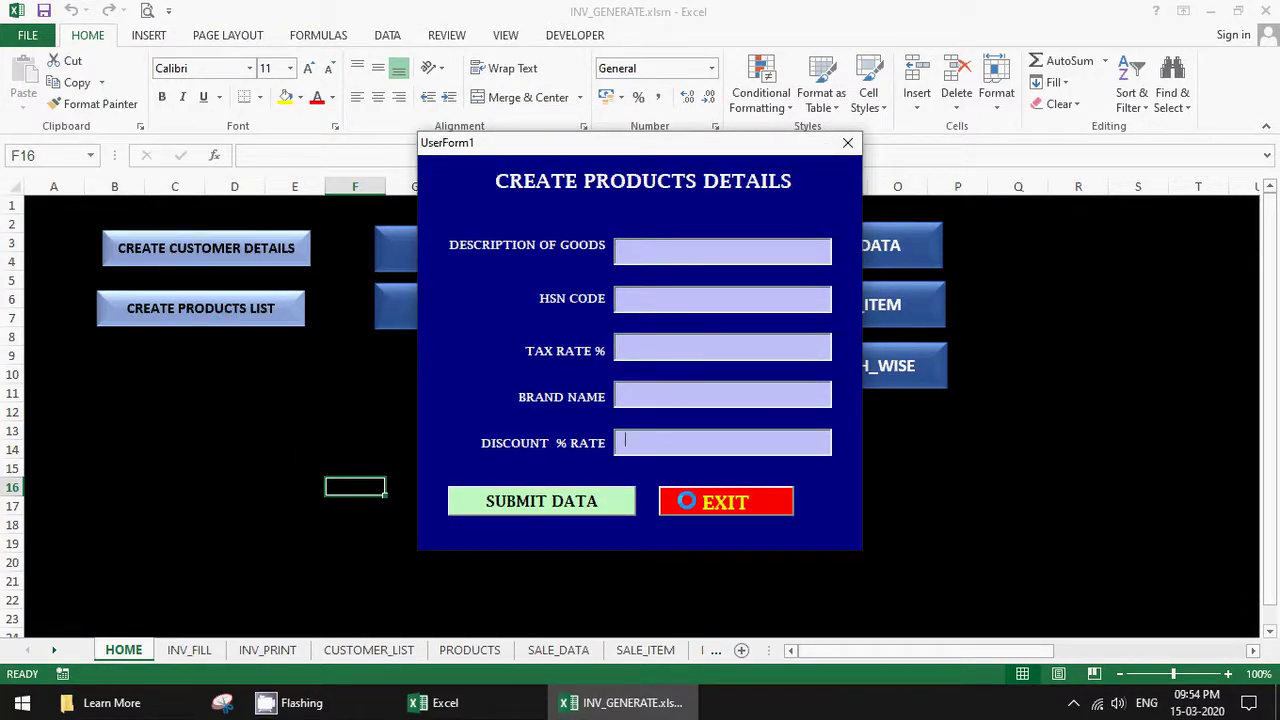
left_click(686, 500)
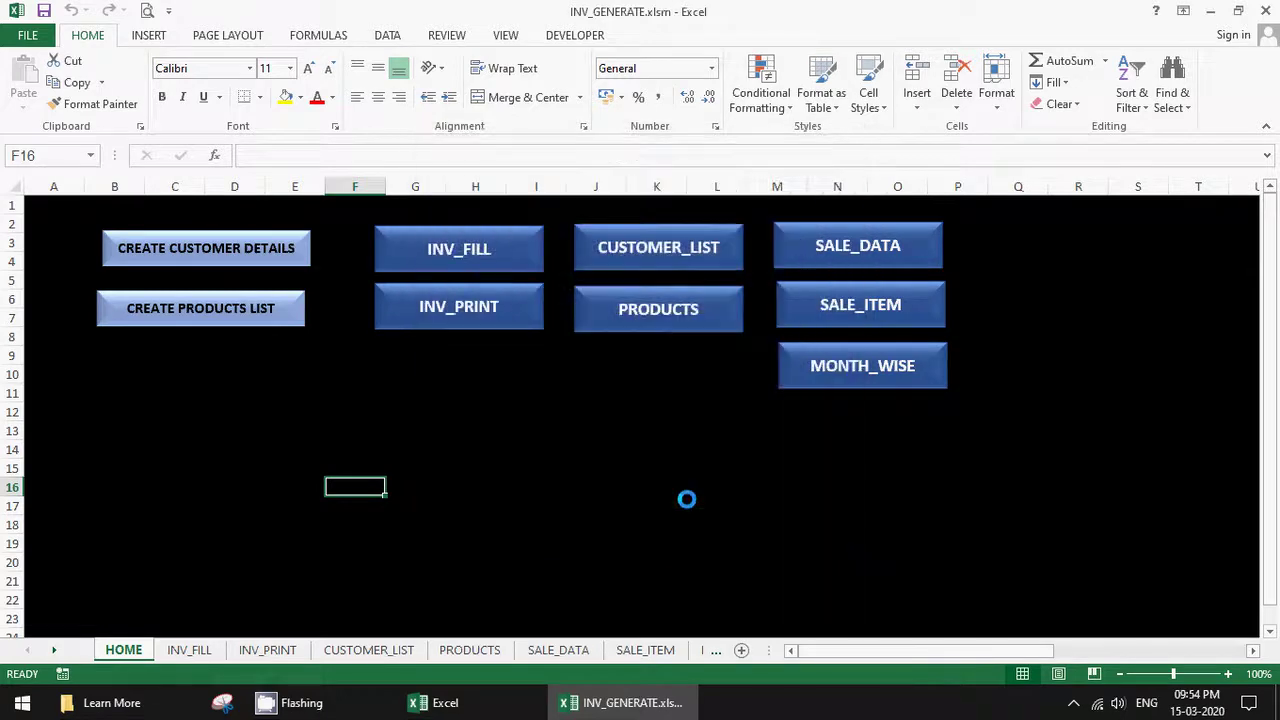
left_click(455, 250)
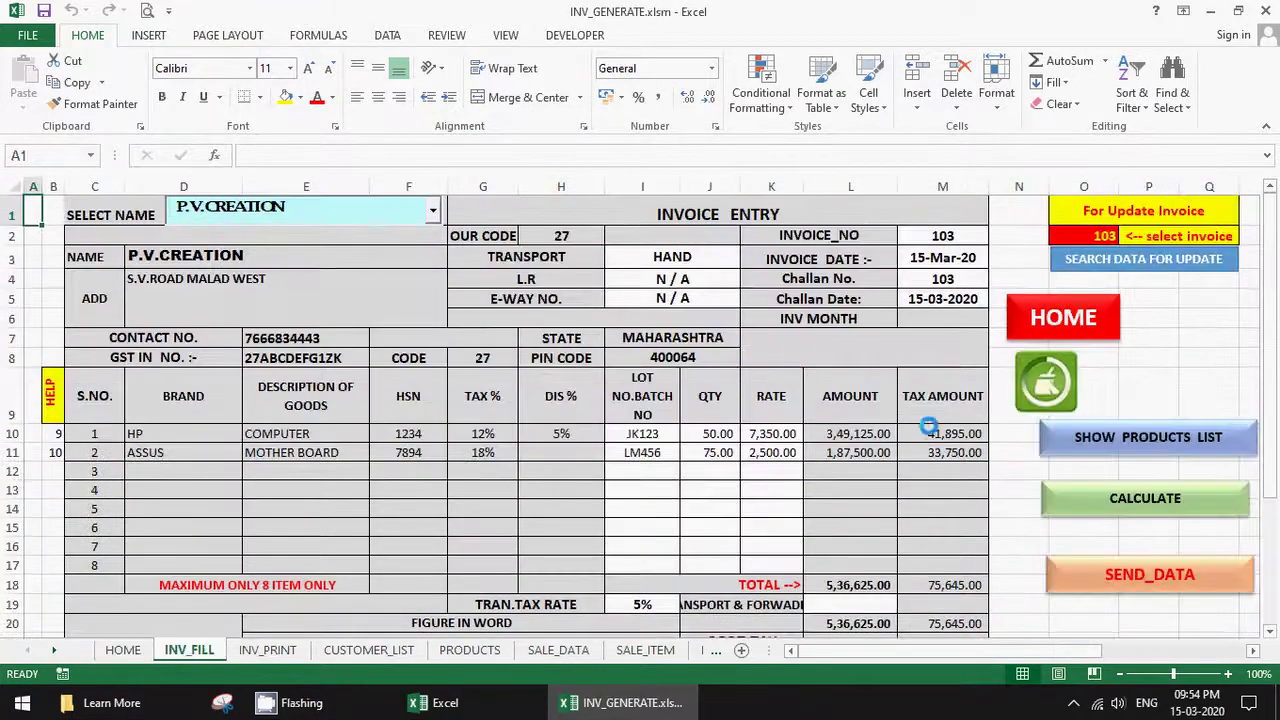
Step: Clear the form and enter invoice 5001 dated 15-Mar-20, challan 5001 dated 15-03-2020
left_click(1045, 383)
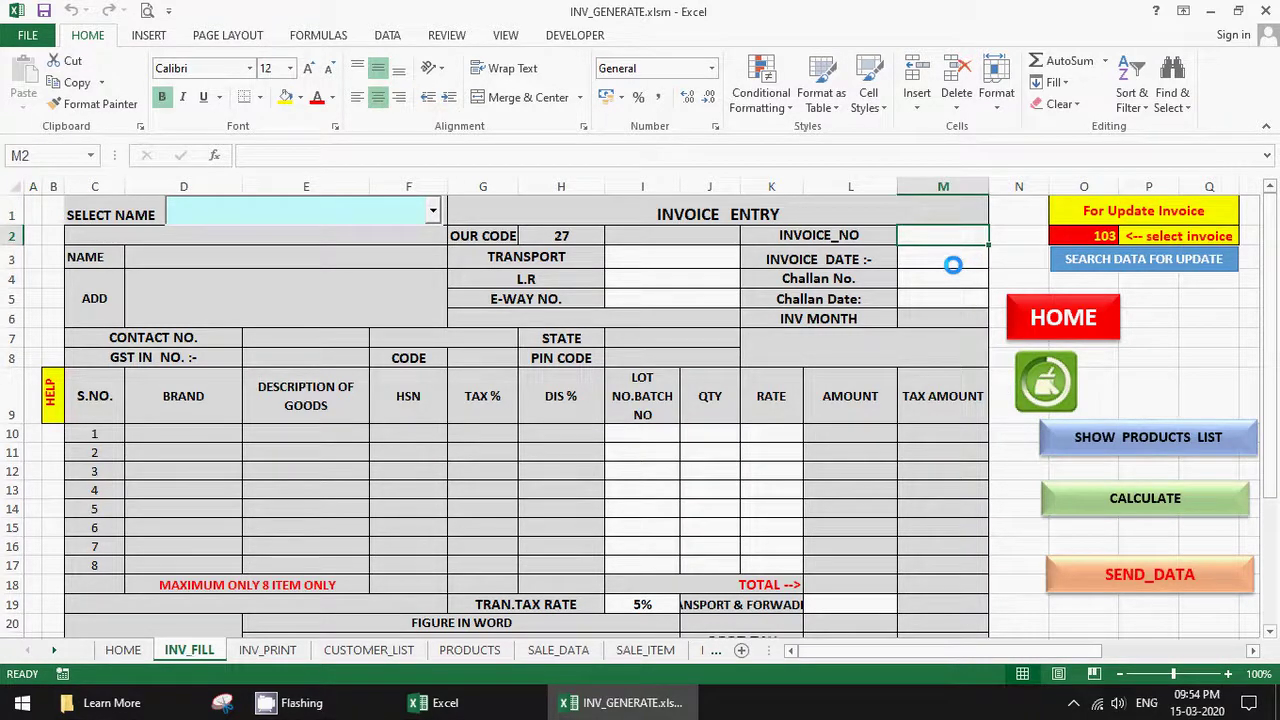
type("5001")
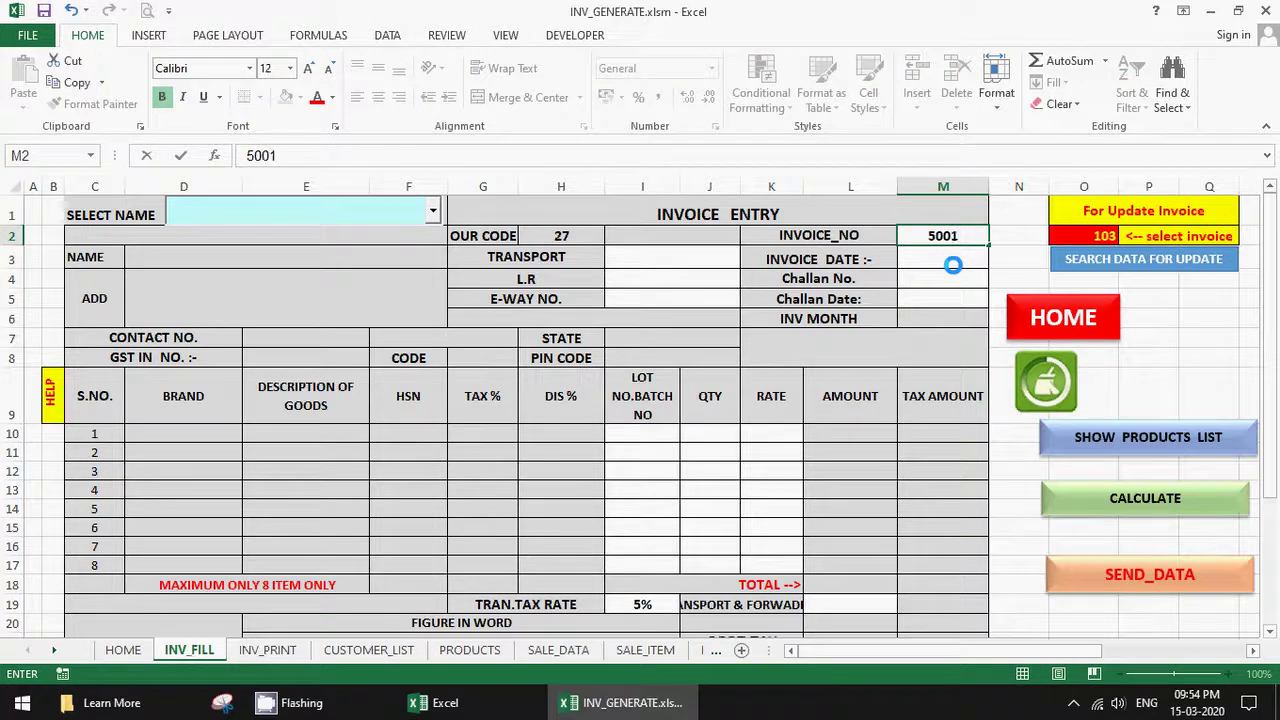
key("Return")
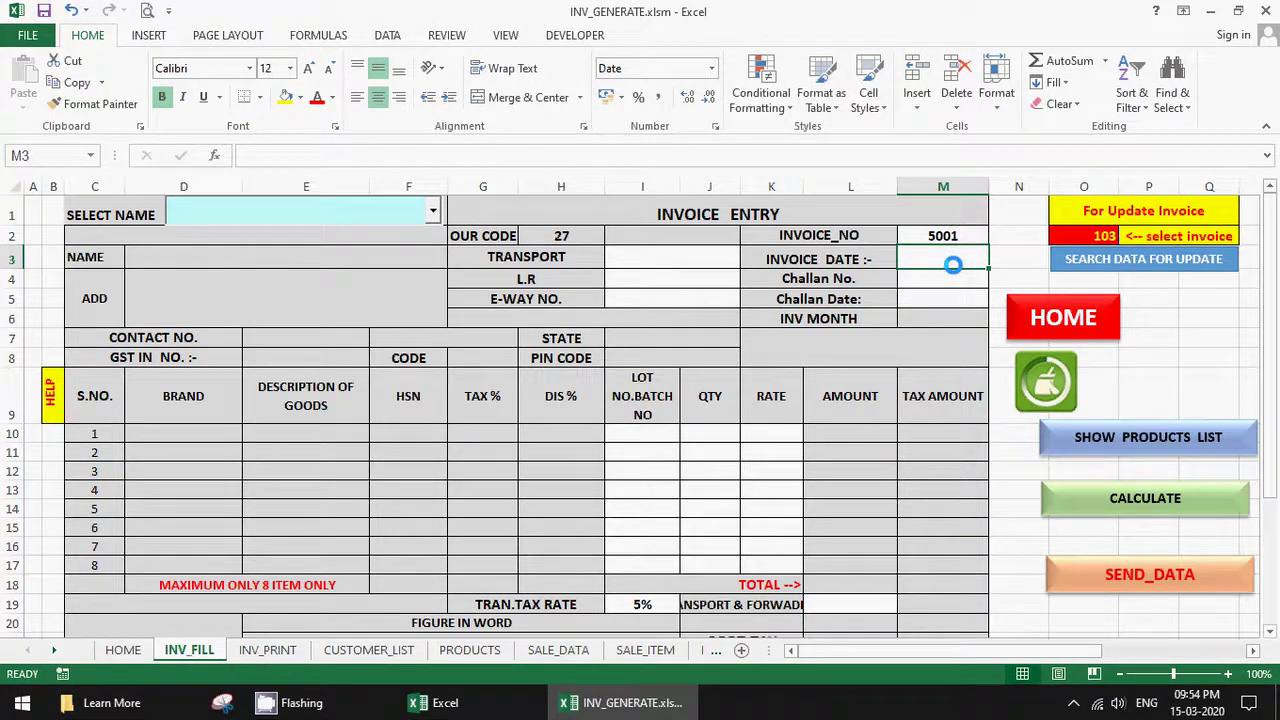
type("1")
type("3-2020")
key("Return")
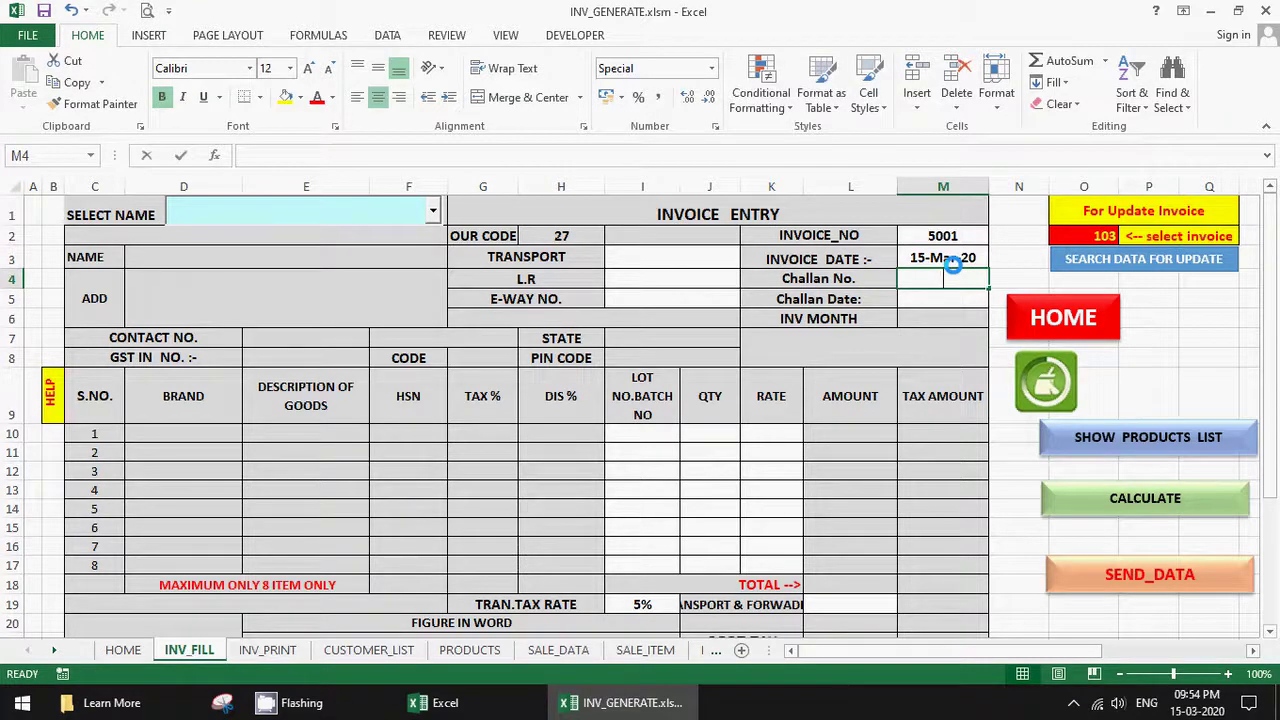
type("5001")
key("Return")
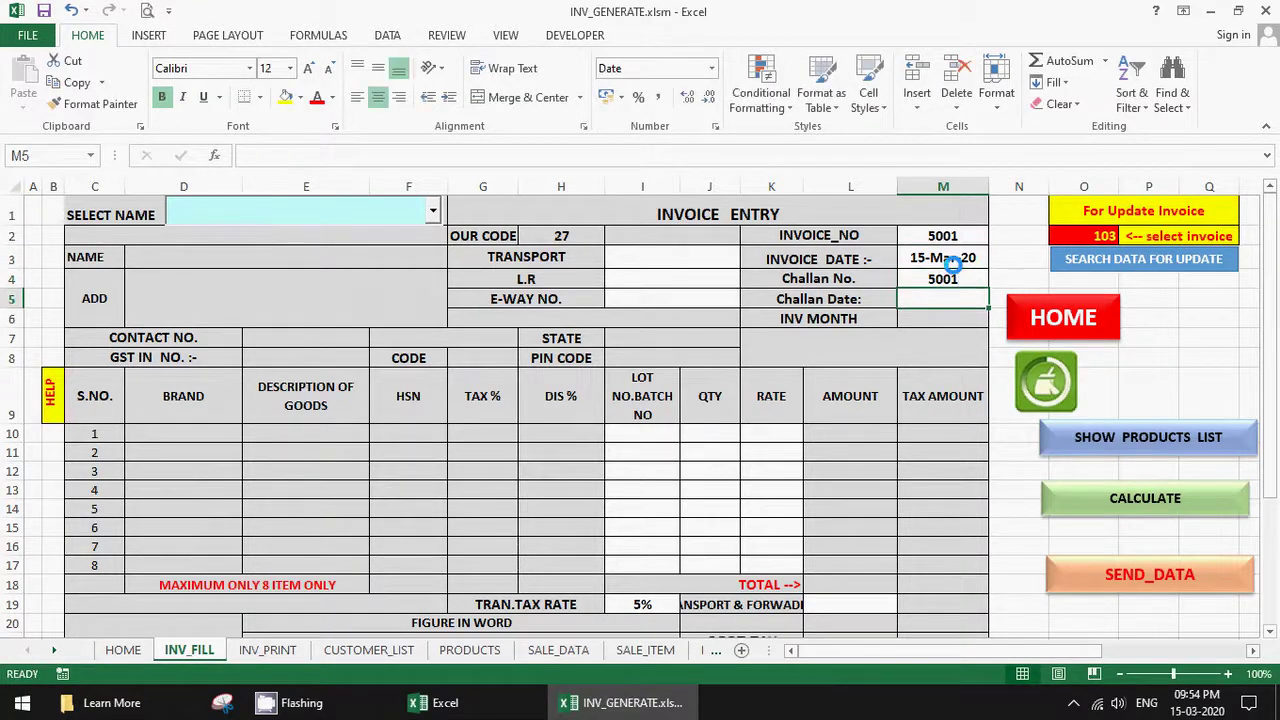
type("15-03-2020")
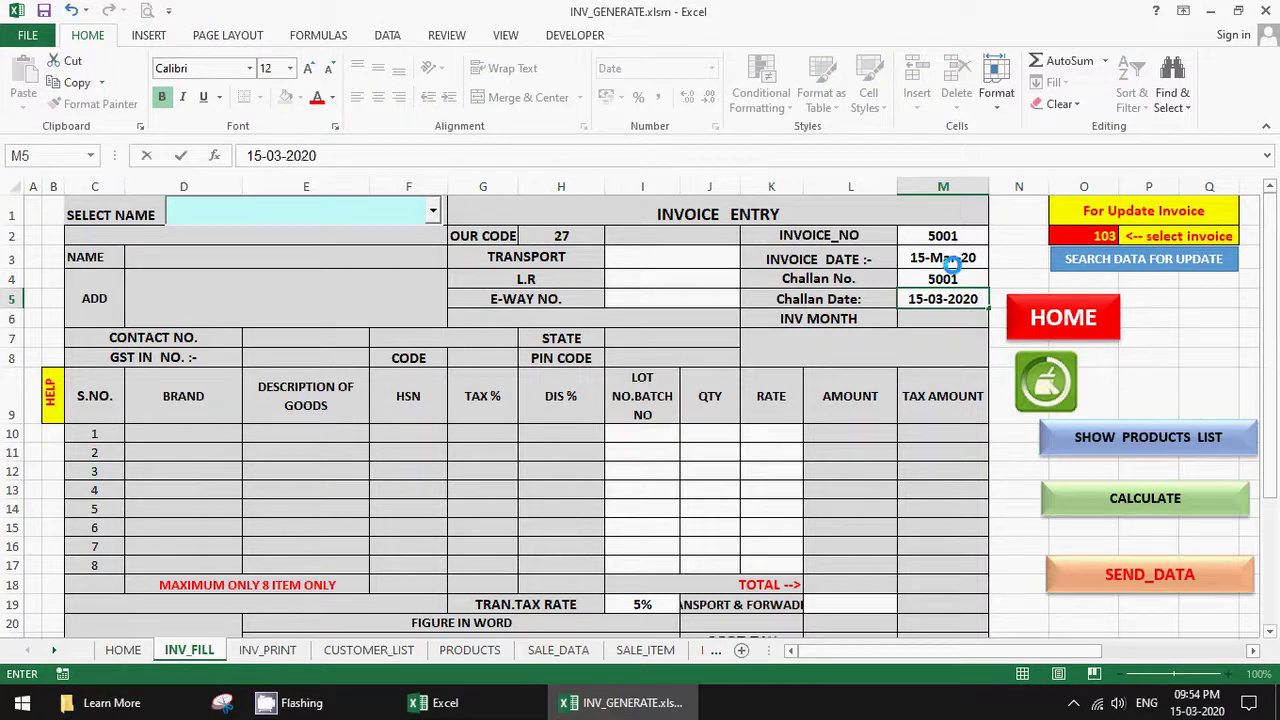
left_click(677, 256)
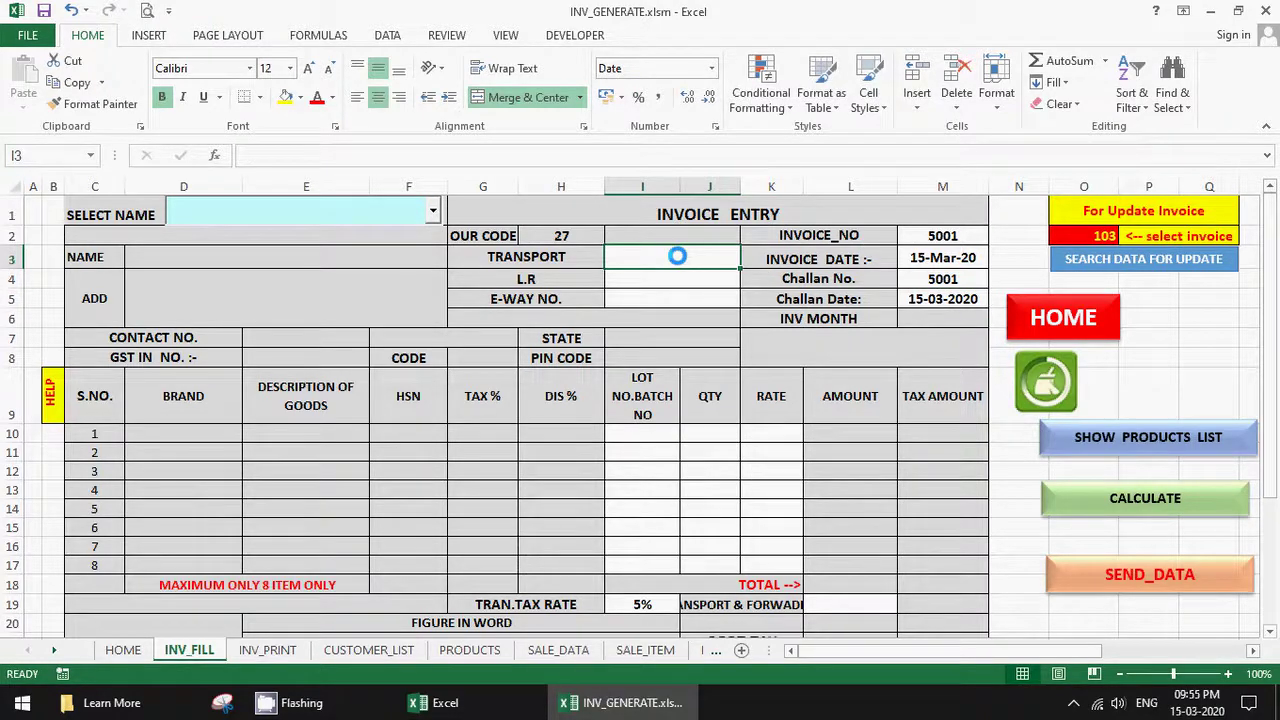
Step: Fill in transport RAJESH TRANS, L.R LR 123 and e-way number EWAY 456
type("RAJESH TRANS")
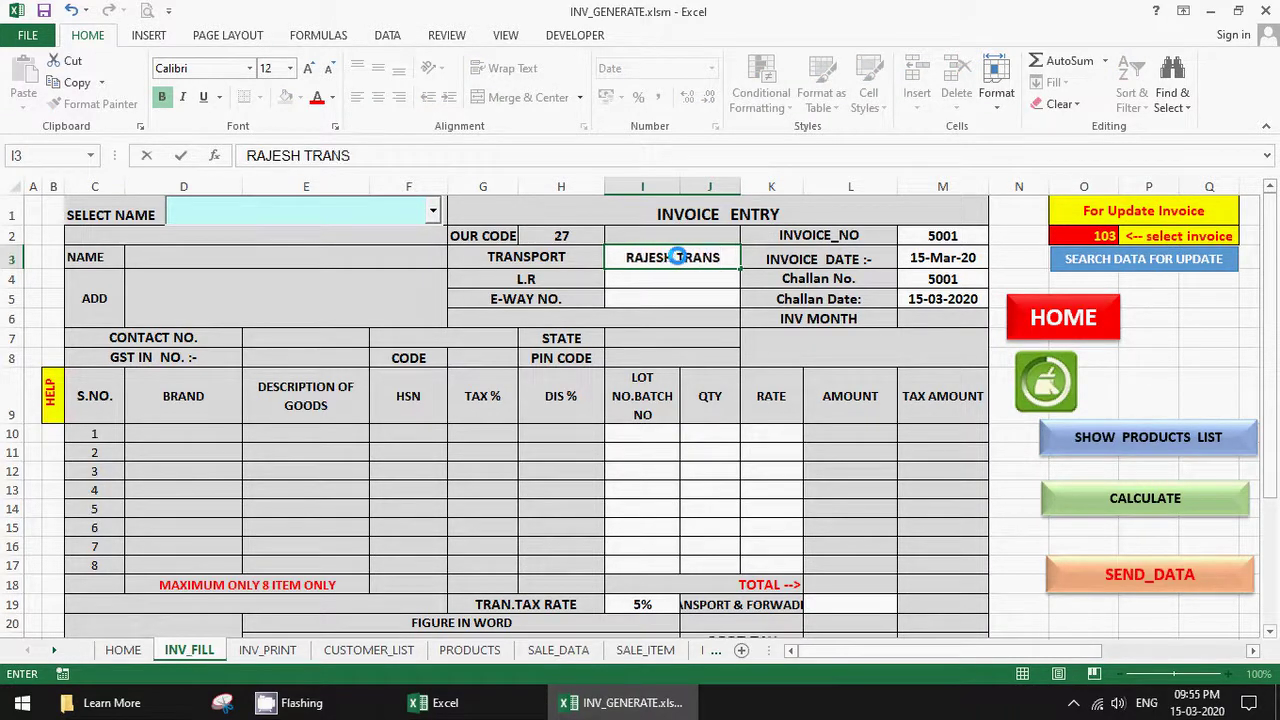
left_click(678, 286)
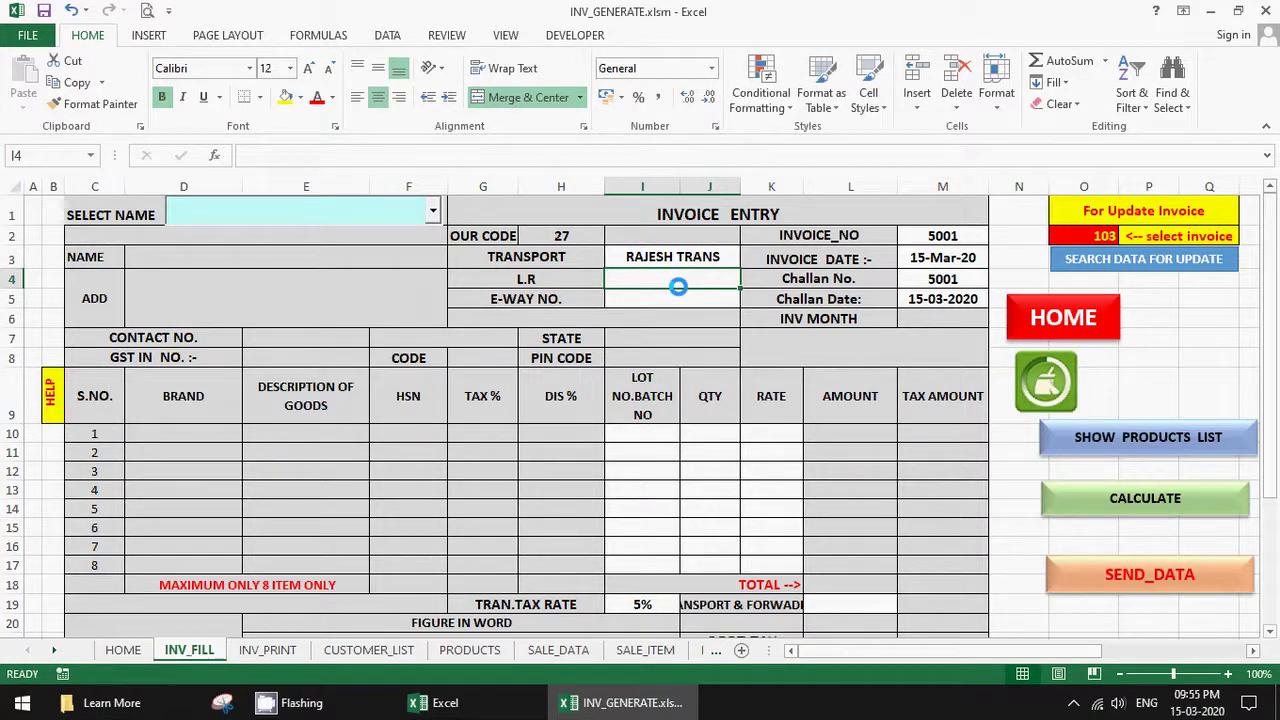
type("LR")
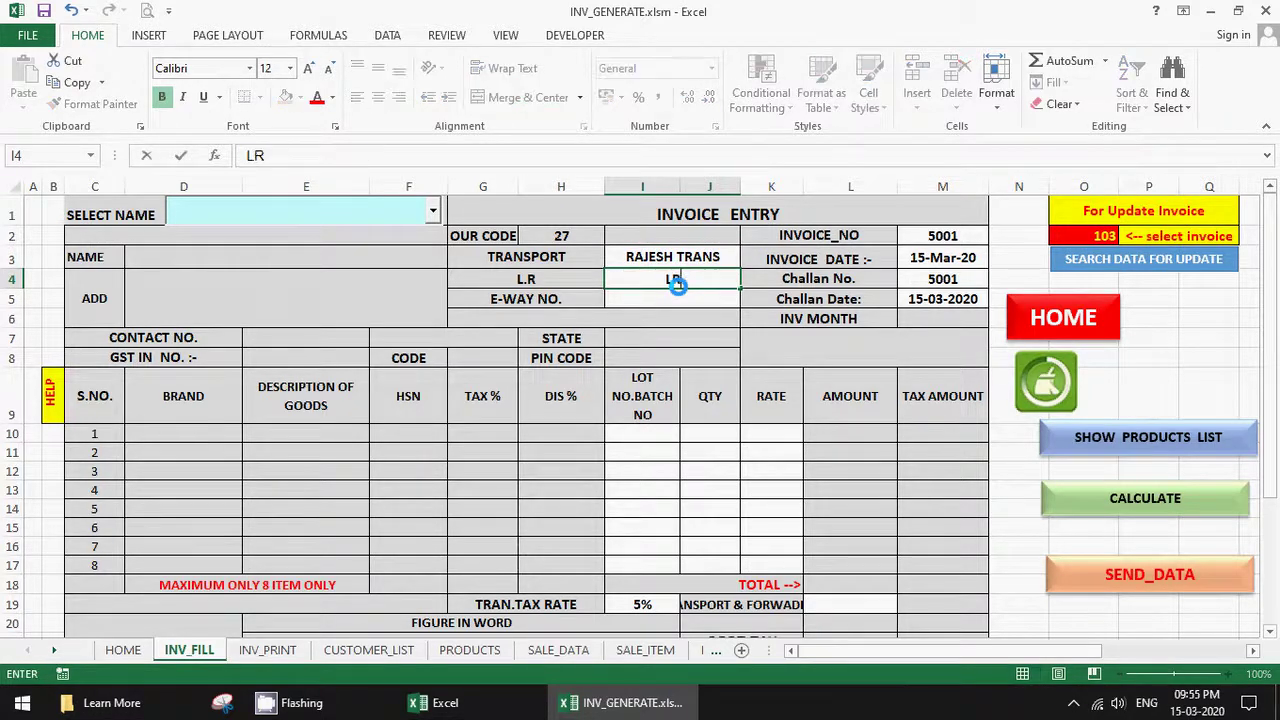
type(" 123")
key("Return")
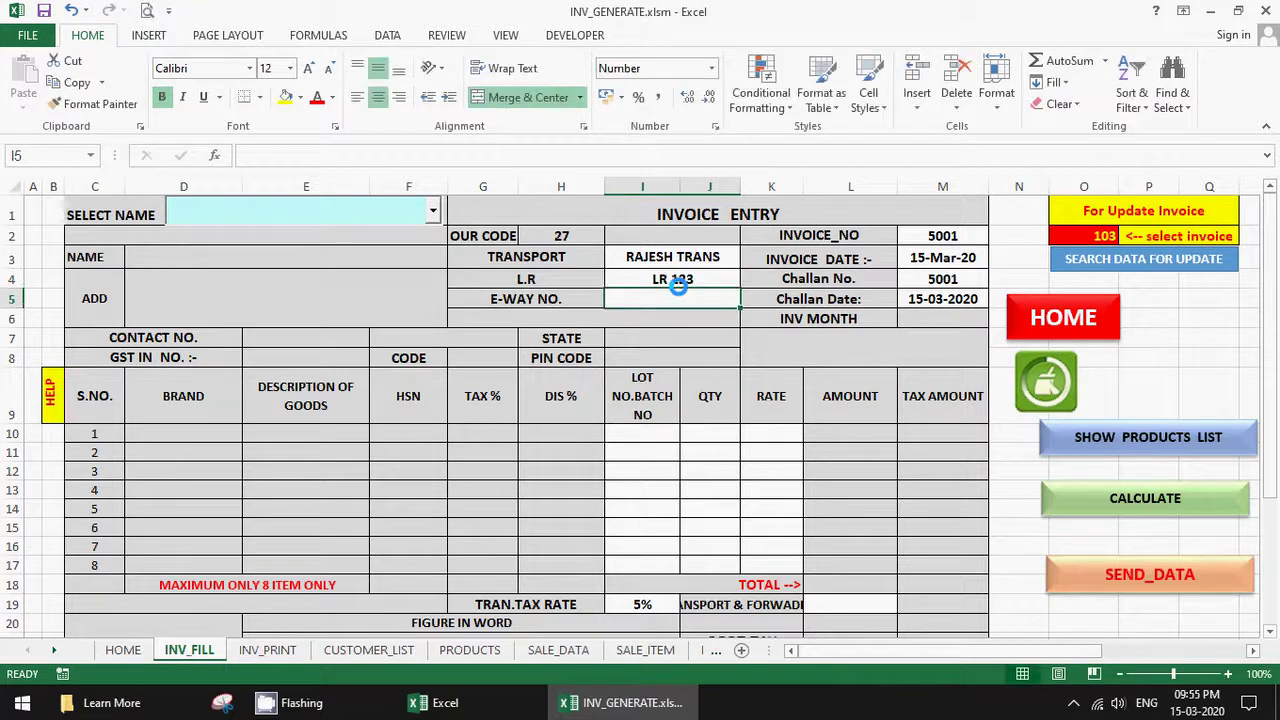
type("EWAY")
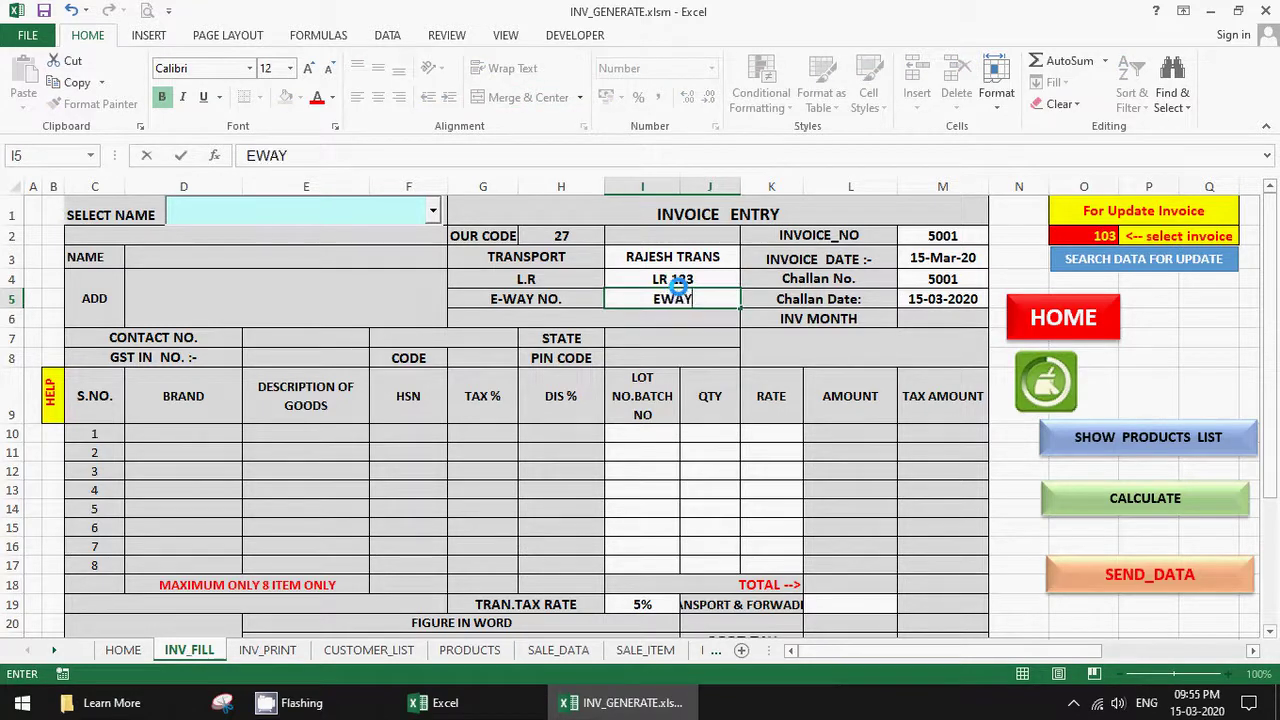
type(" 456")
left_click(437, 211)
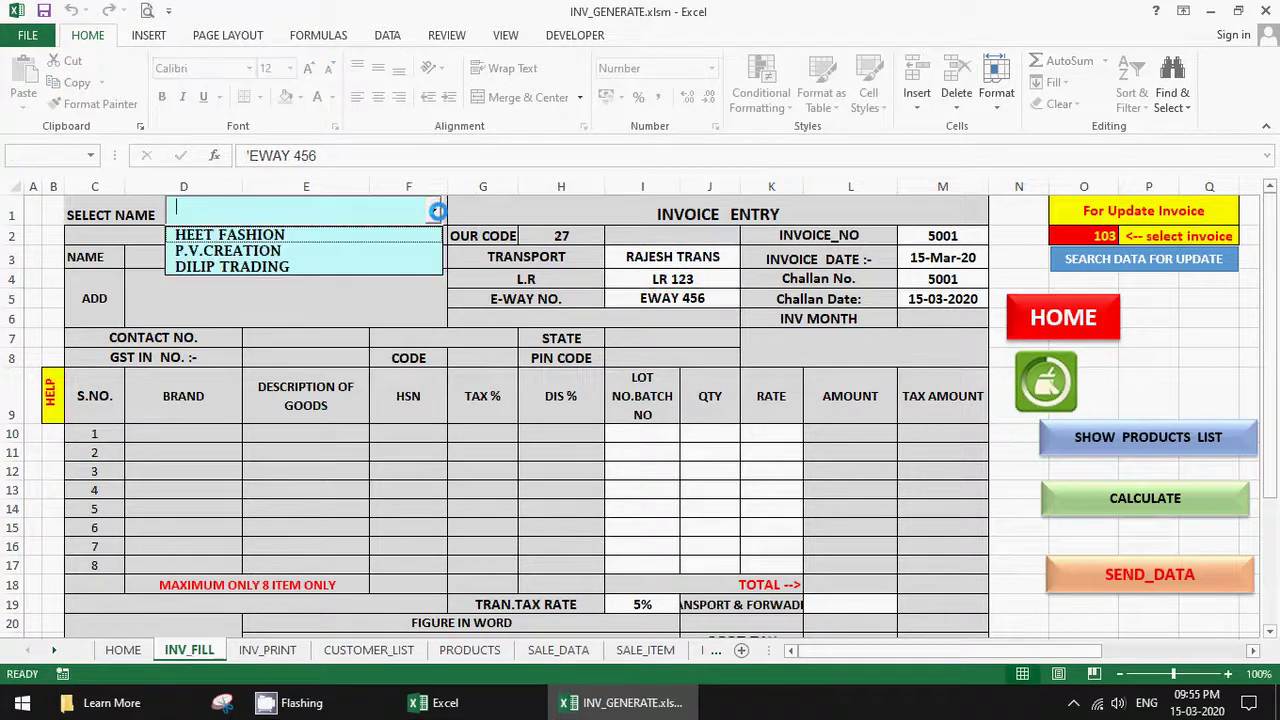
Step: Choose customer P.V.CREATION and add HP COMPUTER, ASSUS MOTHER BOARD and IBALL KEYBOAD as invoice items
left_click(268, 250)
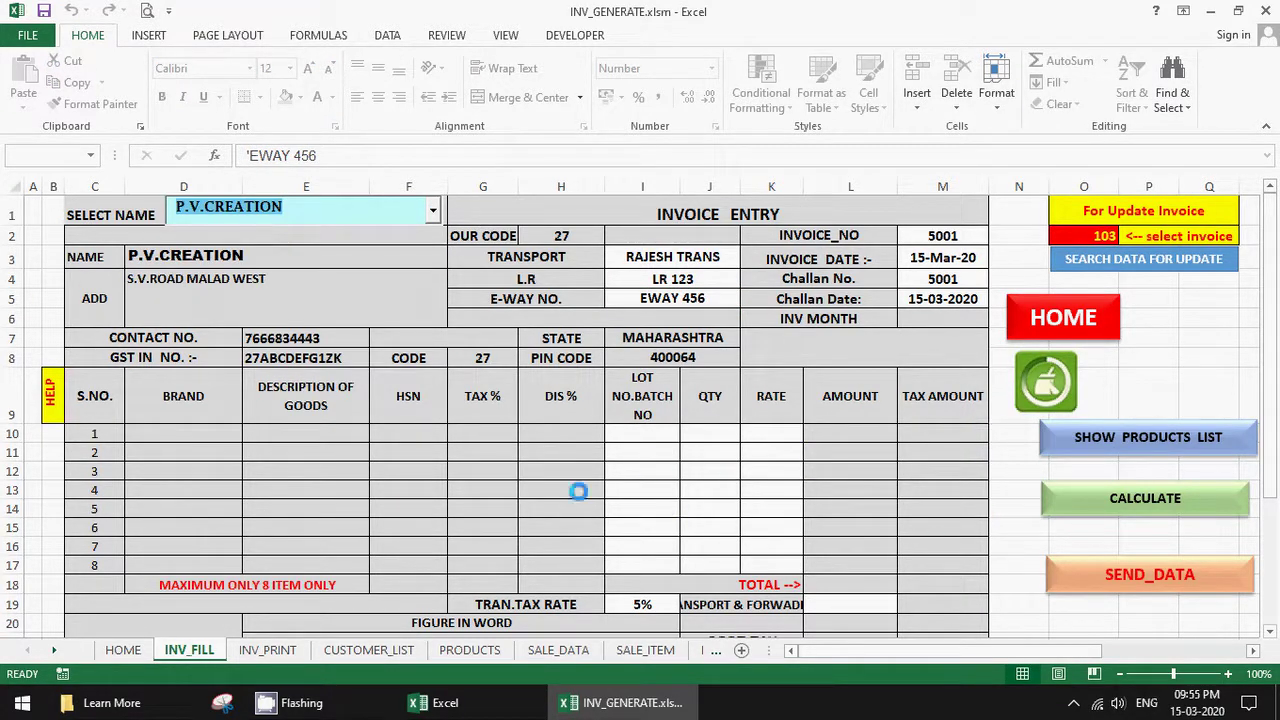
left_click(1094, 443)
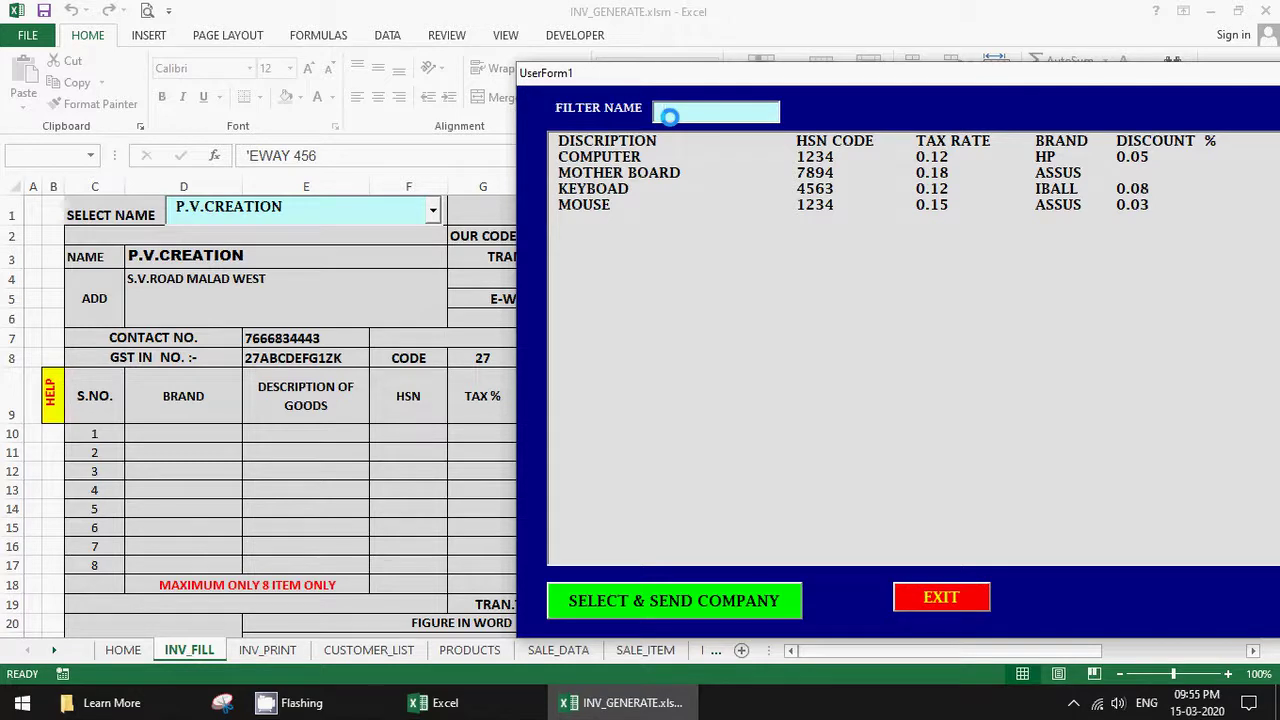
type("k")
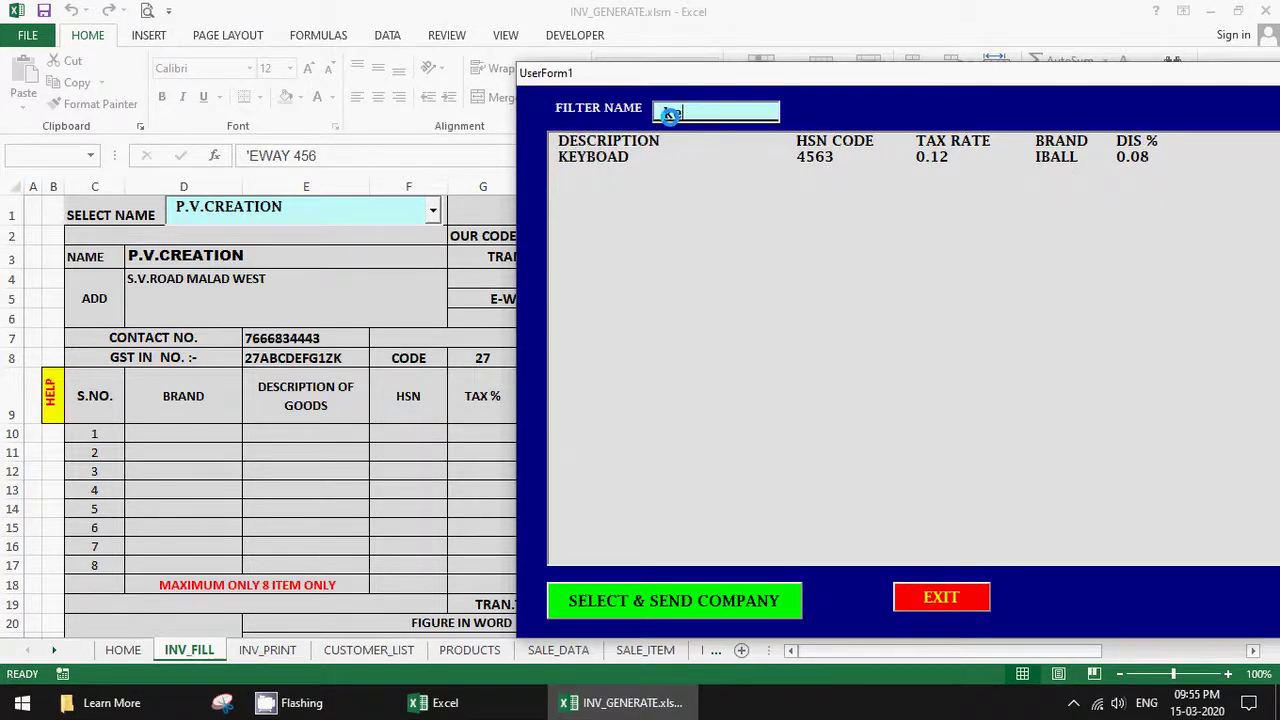
key("BackSpace")
type("m")
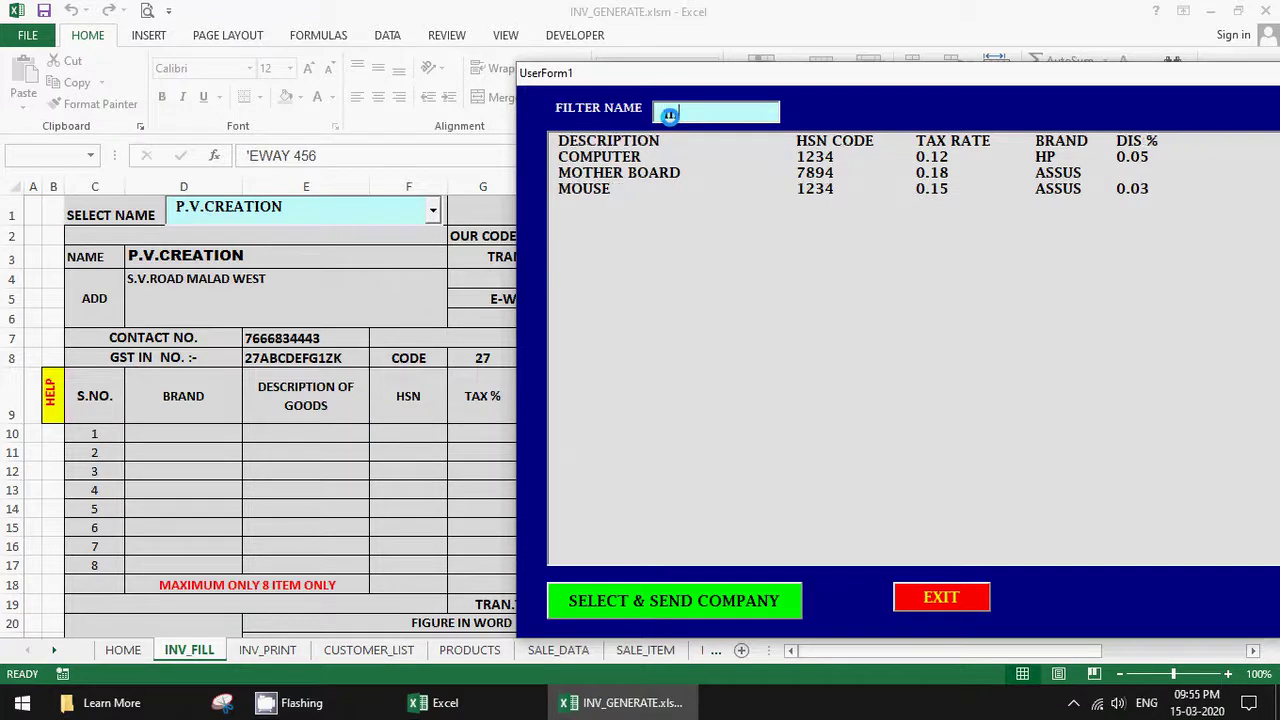
type("o")
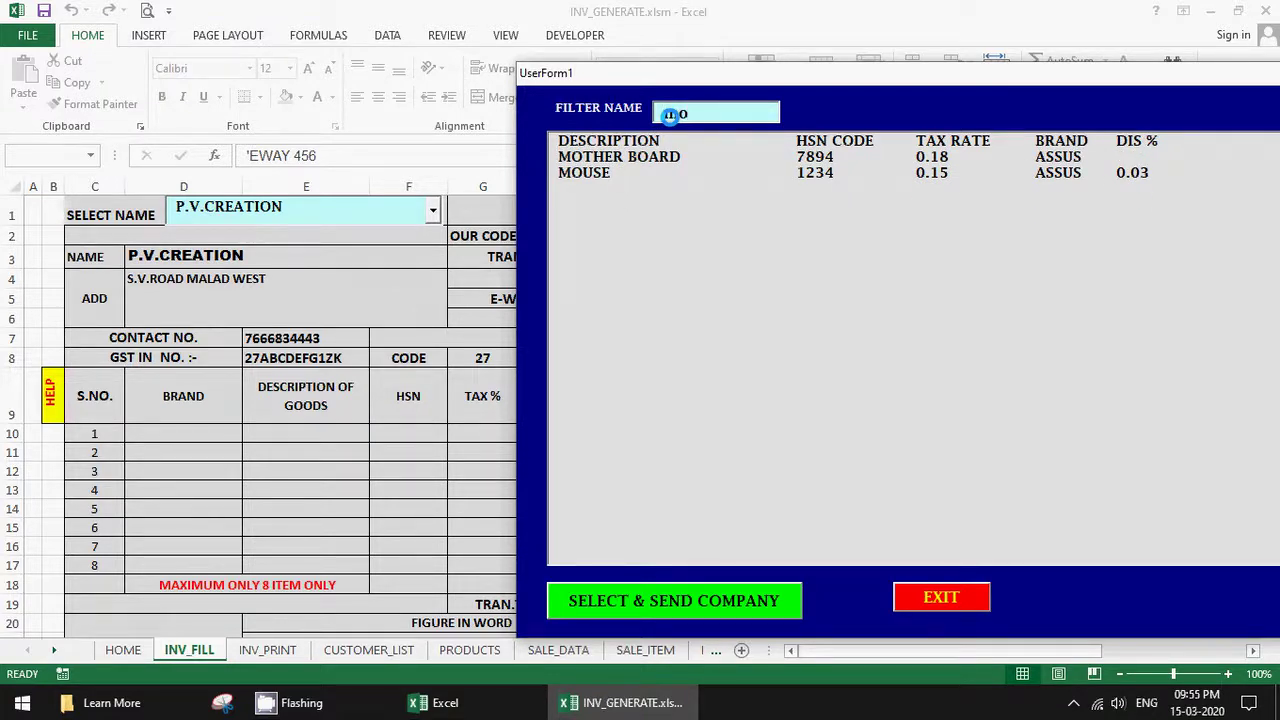
key("BackSpace")
key("BackSpace")
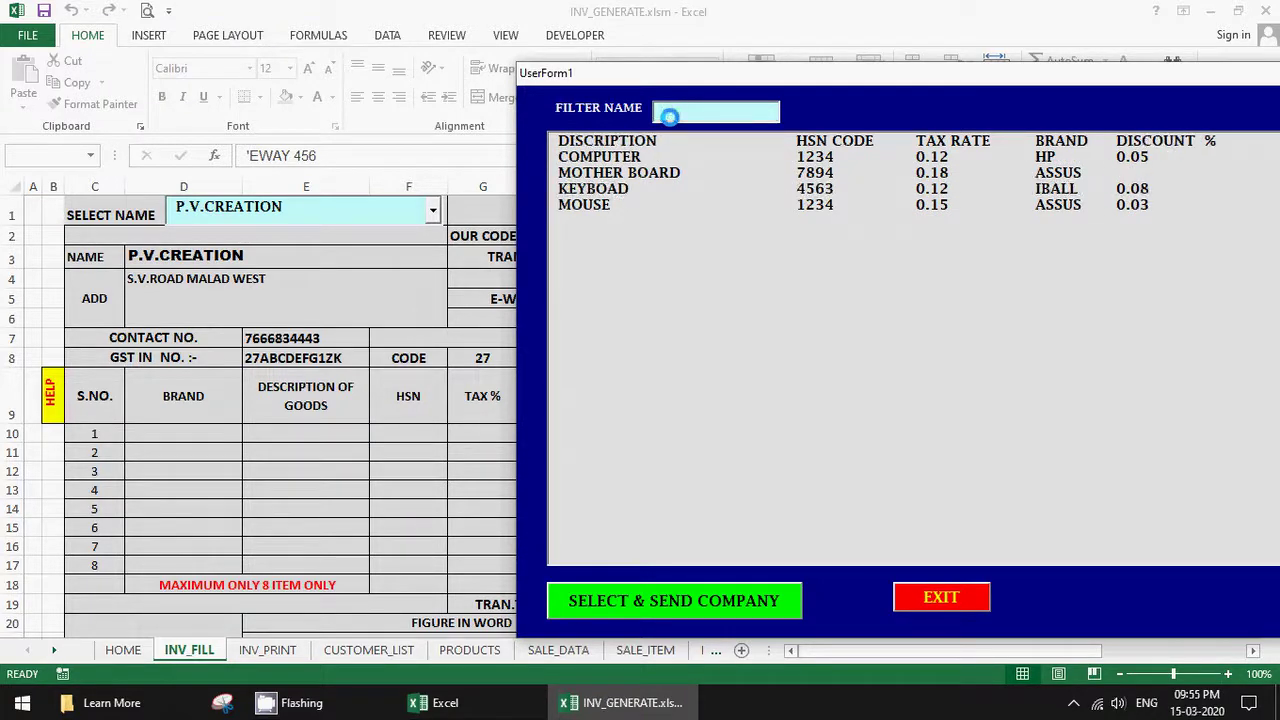
left_click(624, 158)
left_click(625, 172)
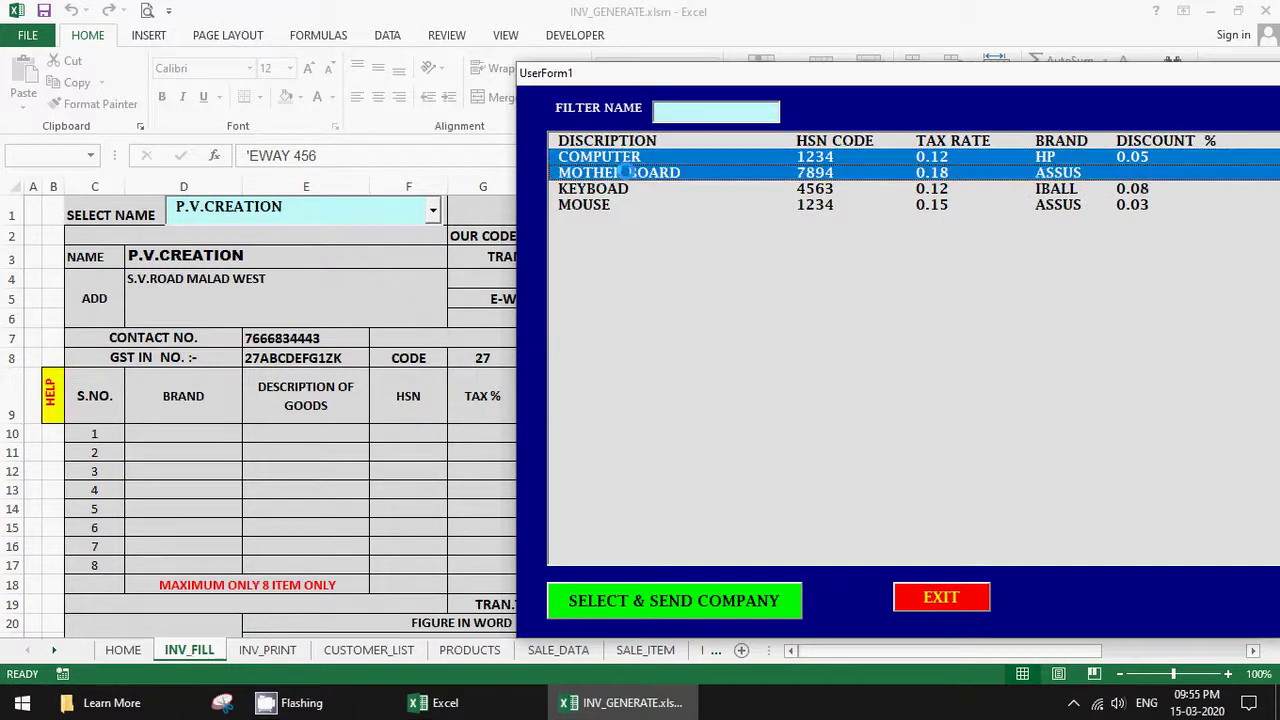
left_click(615, 189)
left_click(693, 601)
left_click(921, 595)
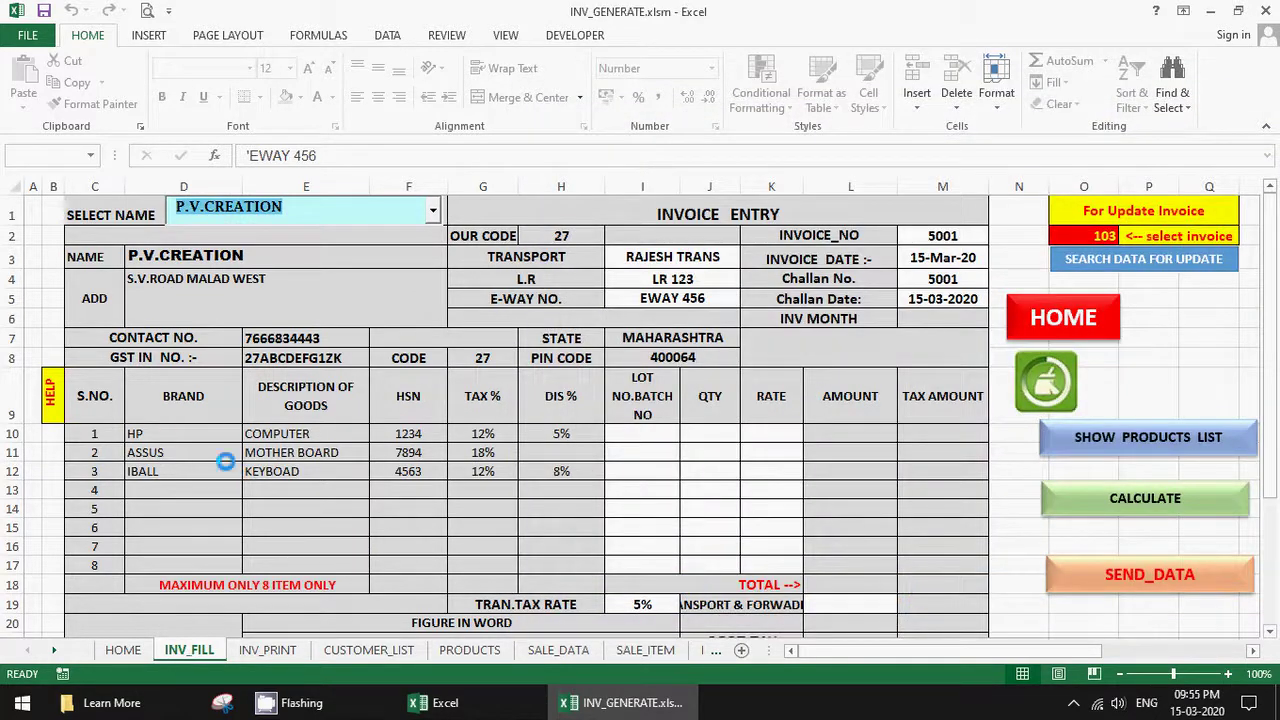
left_click(625, 441)
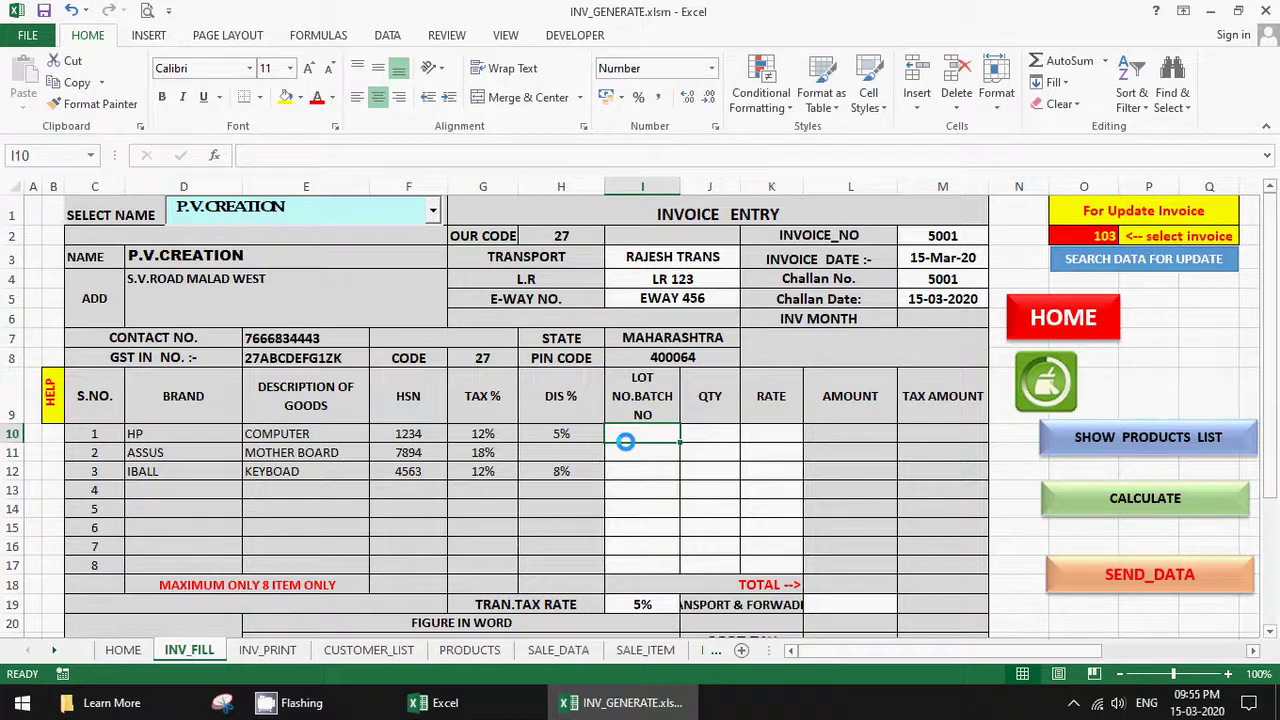
Step: Enter lot numbers 123, 4565 and 789 for the three items
type("123")
key("Return")
type("4565")
key("Return")
type("789")
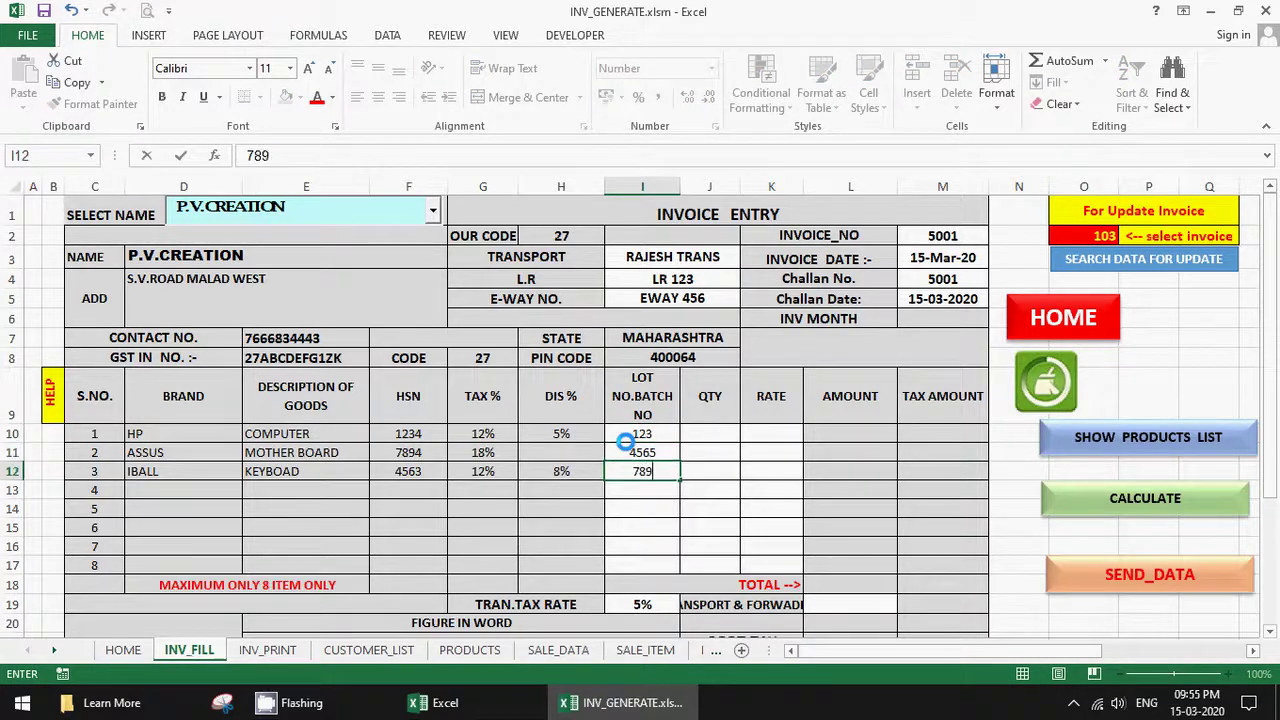
Step: Enter quantities 10, 20 and 30 for the three items
left_click(720, 440)
type("10")
key("Return")
type("0")
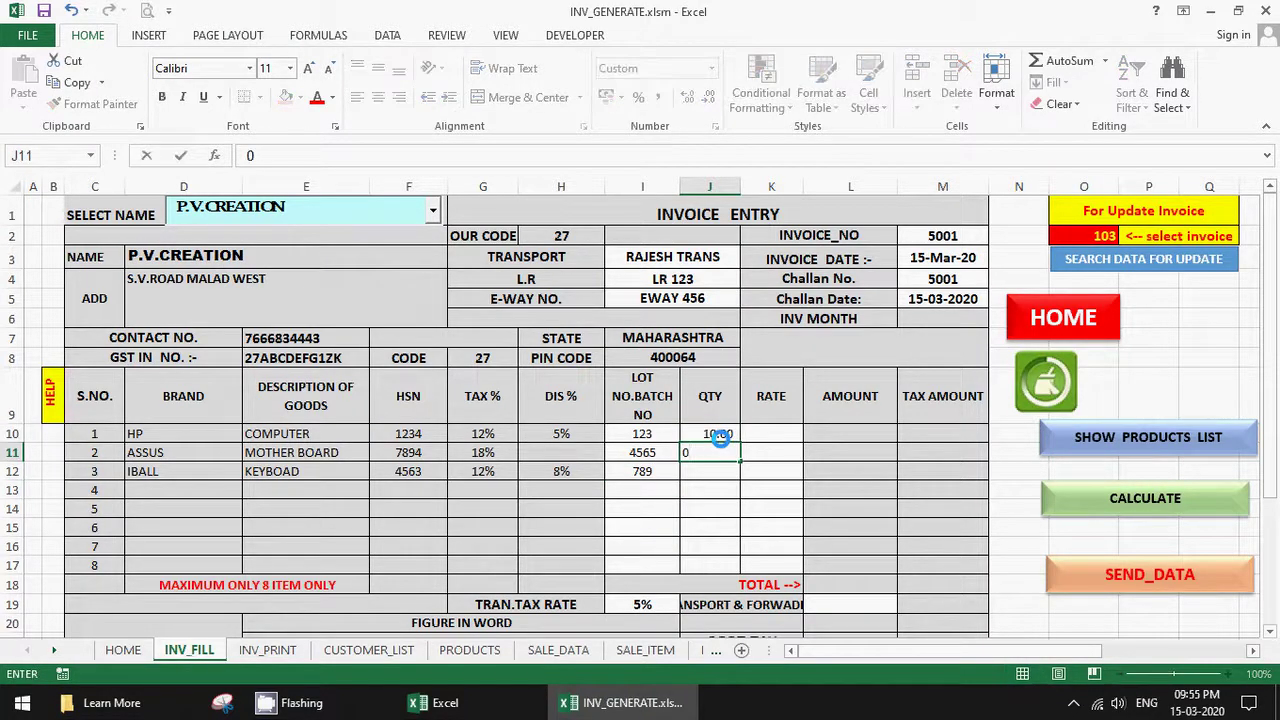
key("Return")
type("30")
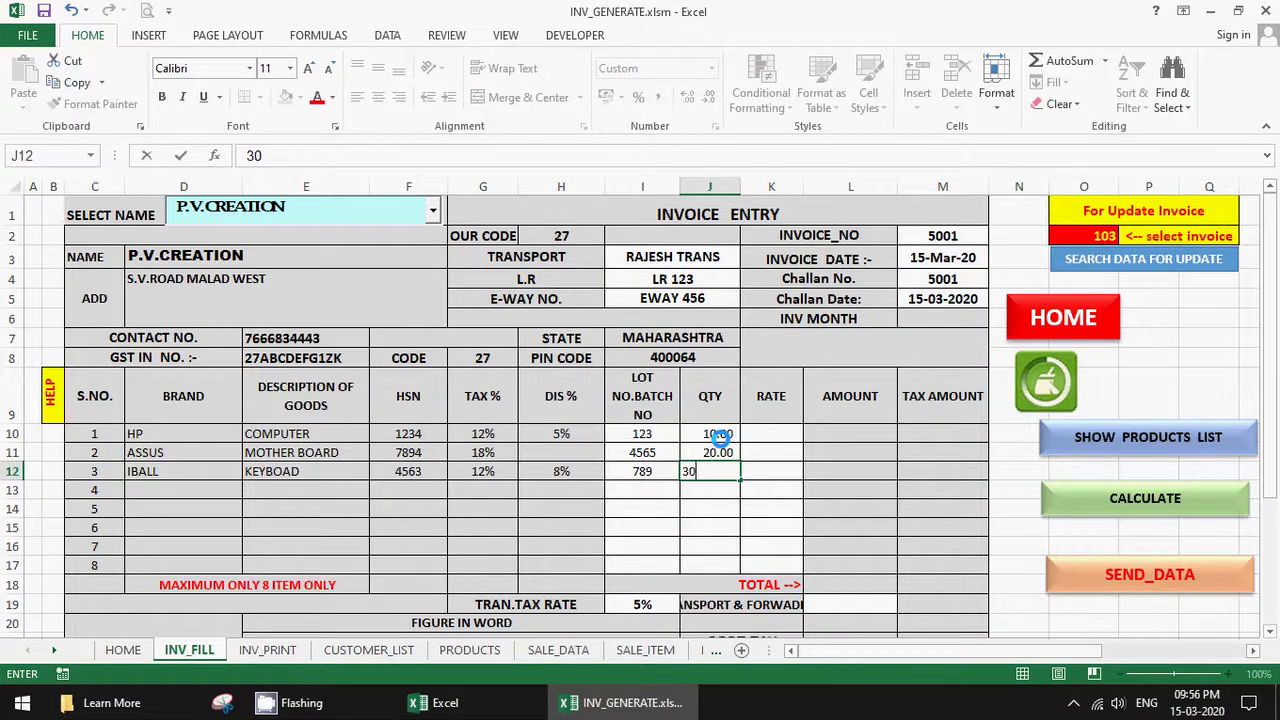
Step: Enter rates 250, 300 and 450, then return to the HOME sheet
left_click(765, 436)
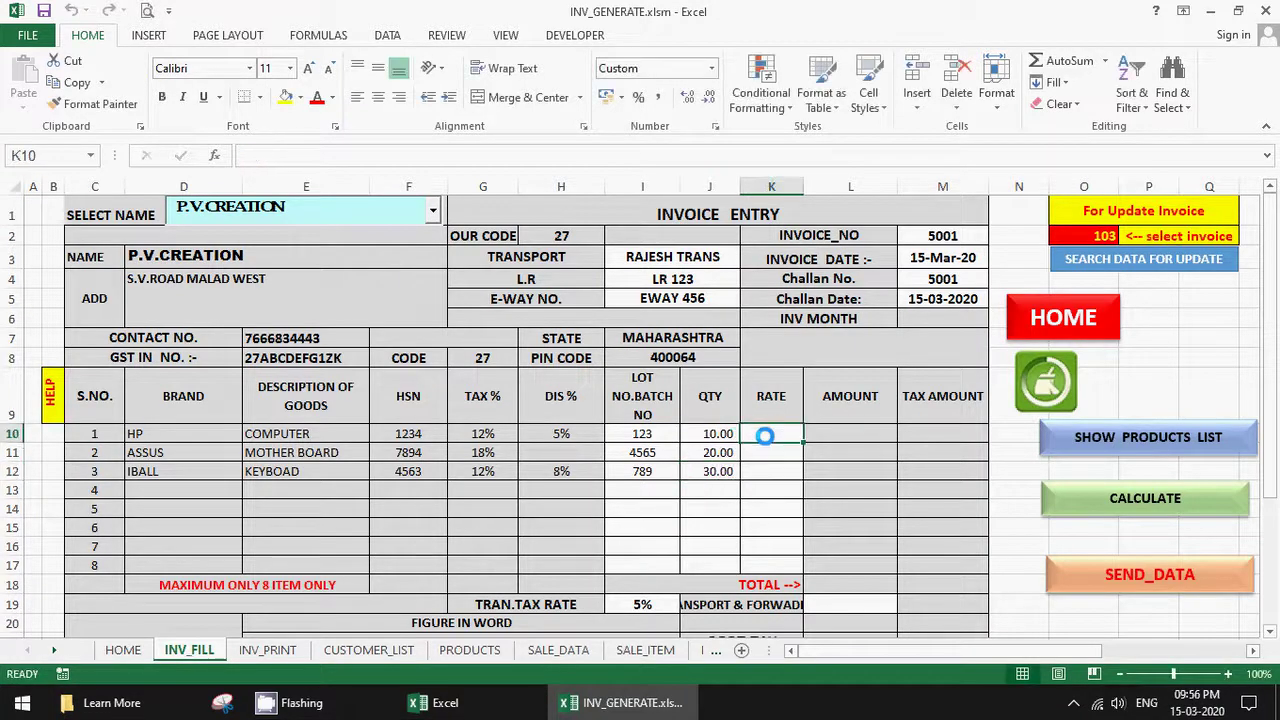
type("200")
key("Return")
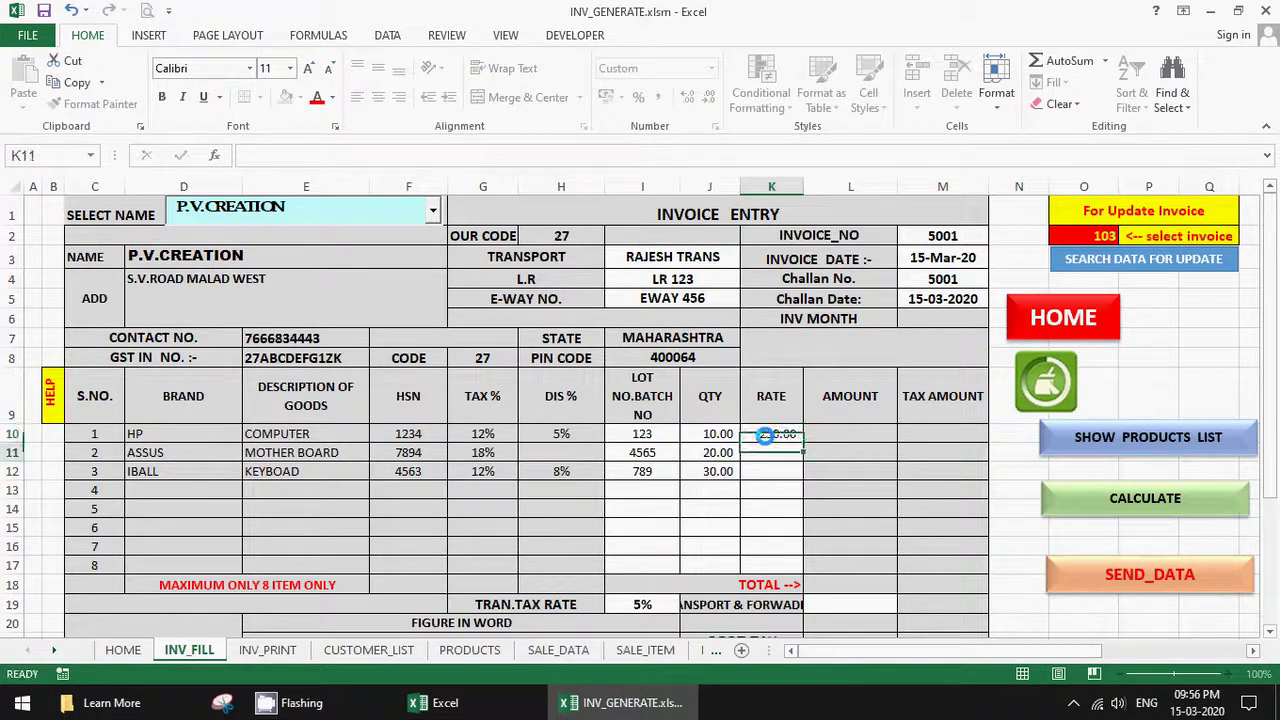
type("300")
key("Return")
type("45")
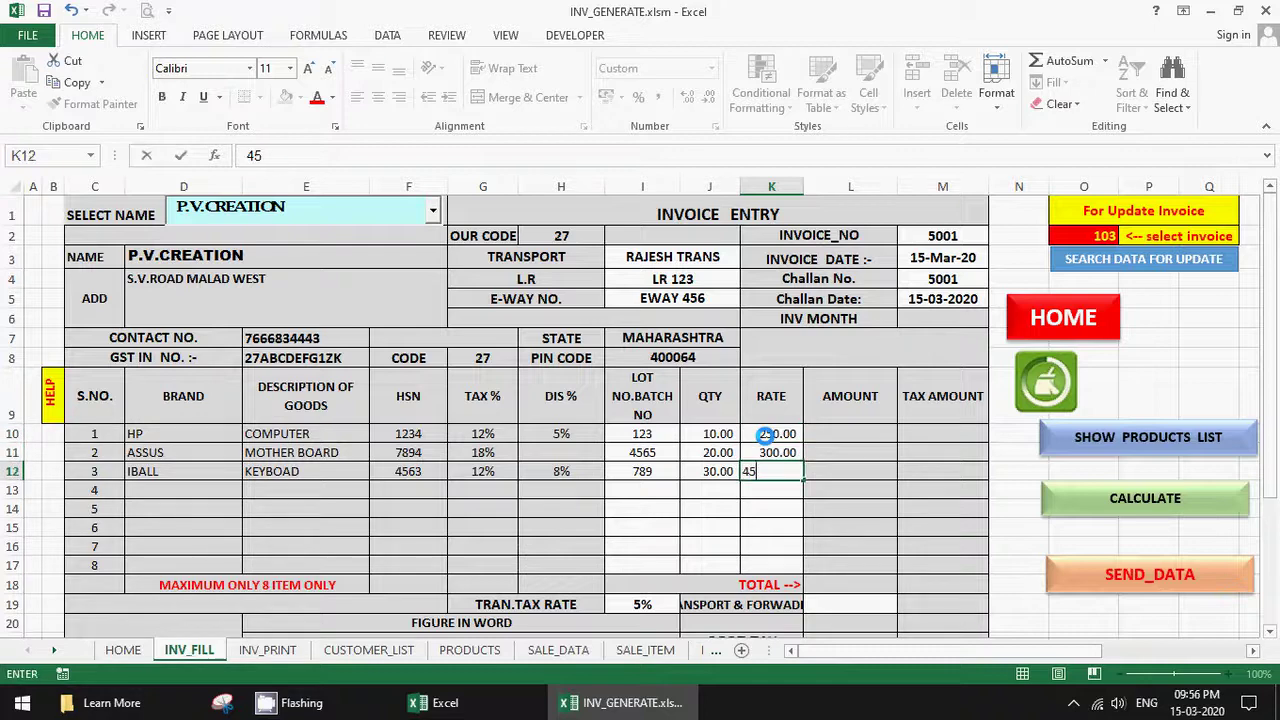
left_click(754, 545)
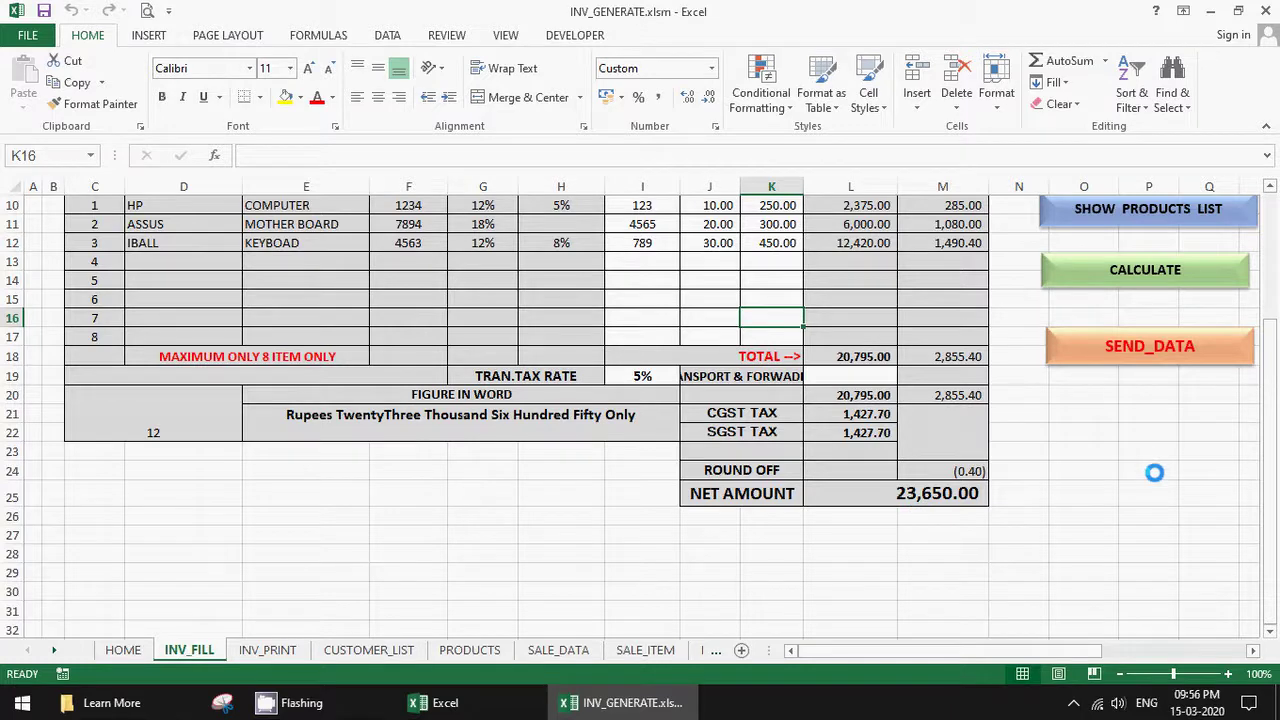
scroll(1154, 473, "up", 1)
scroll(1145, 490, "up", 1)
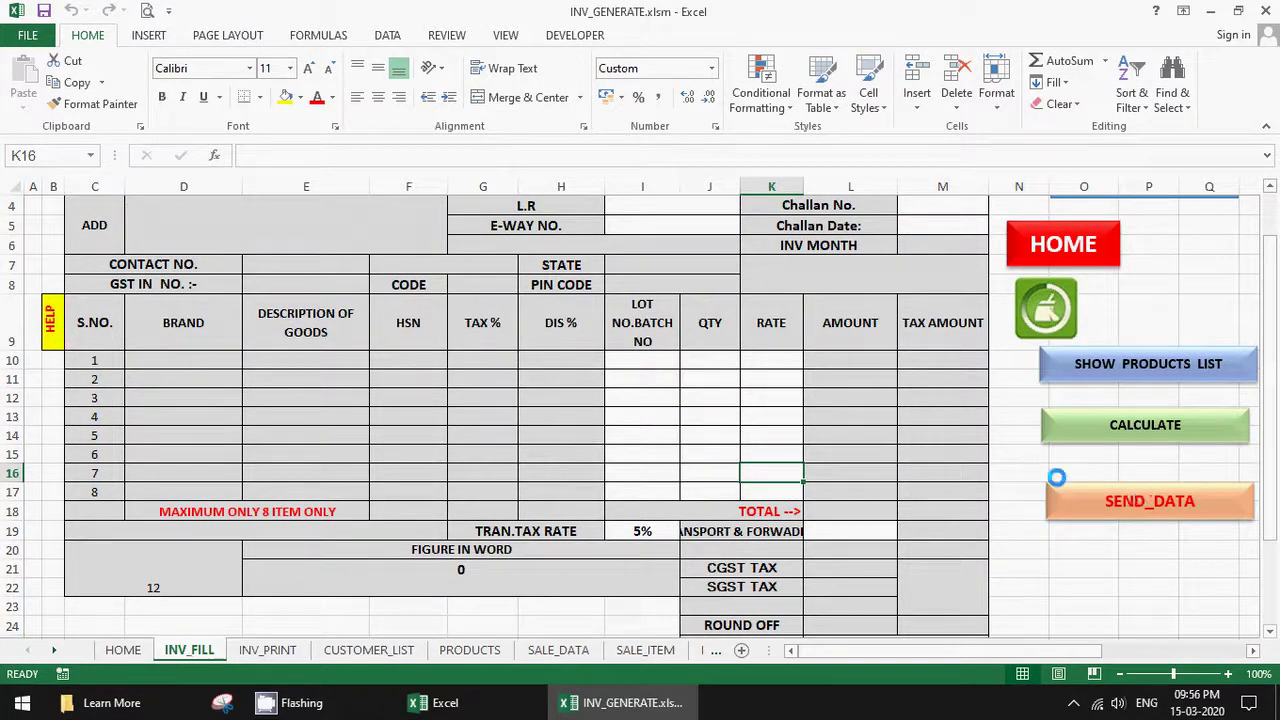
left_click(1064, 244)
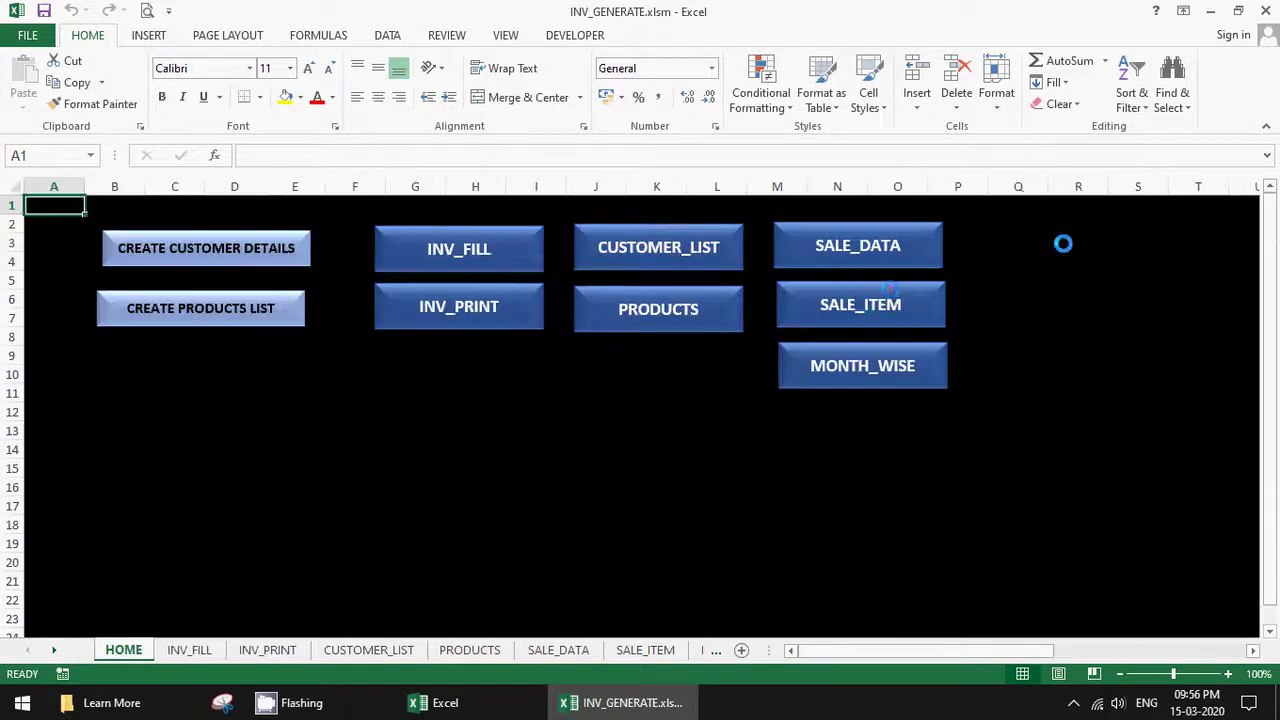
left_click(900, 245)
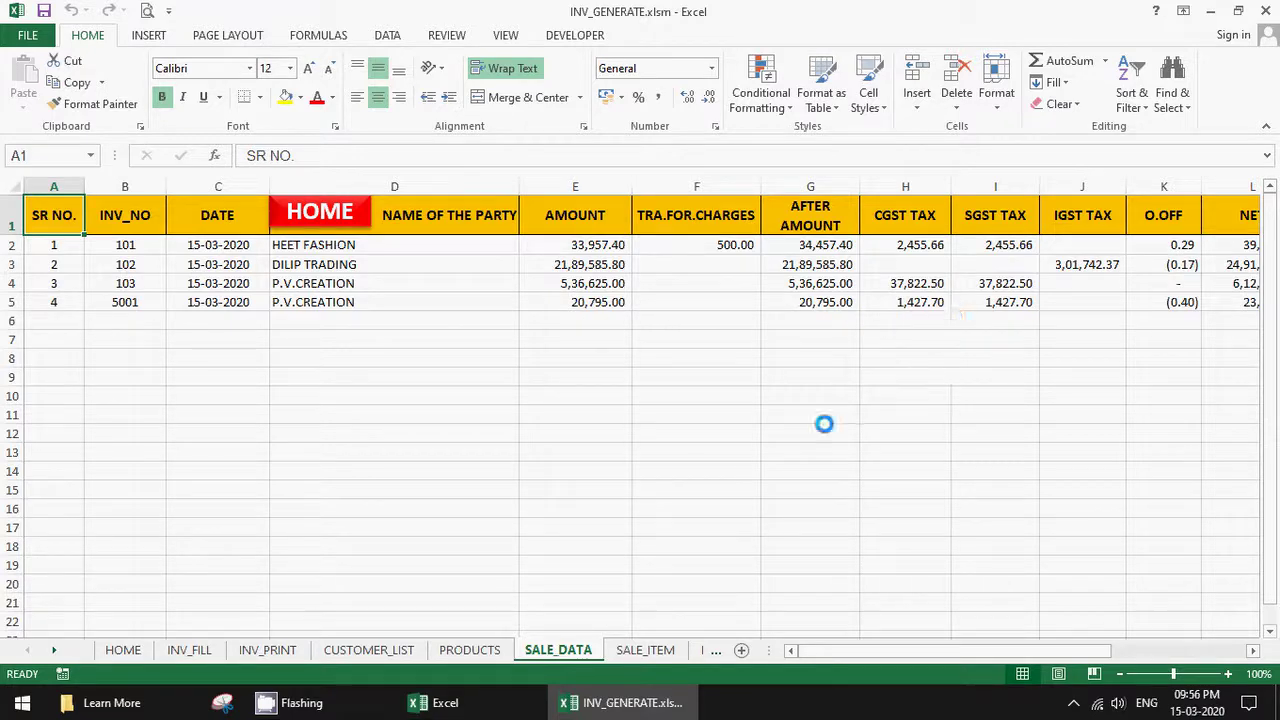
left_click(322, 213)
left_click(823, 303)
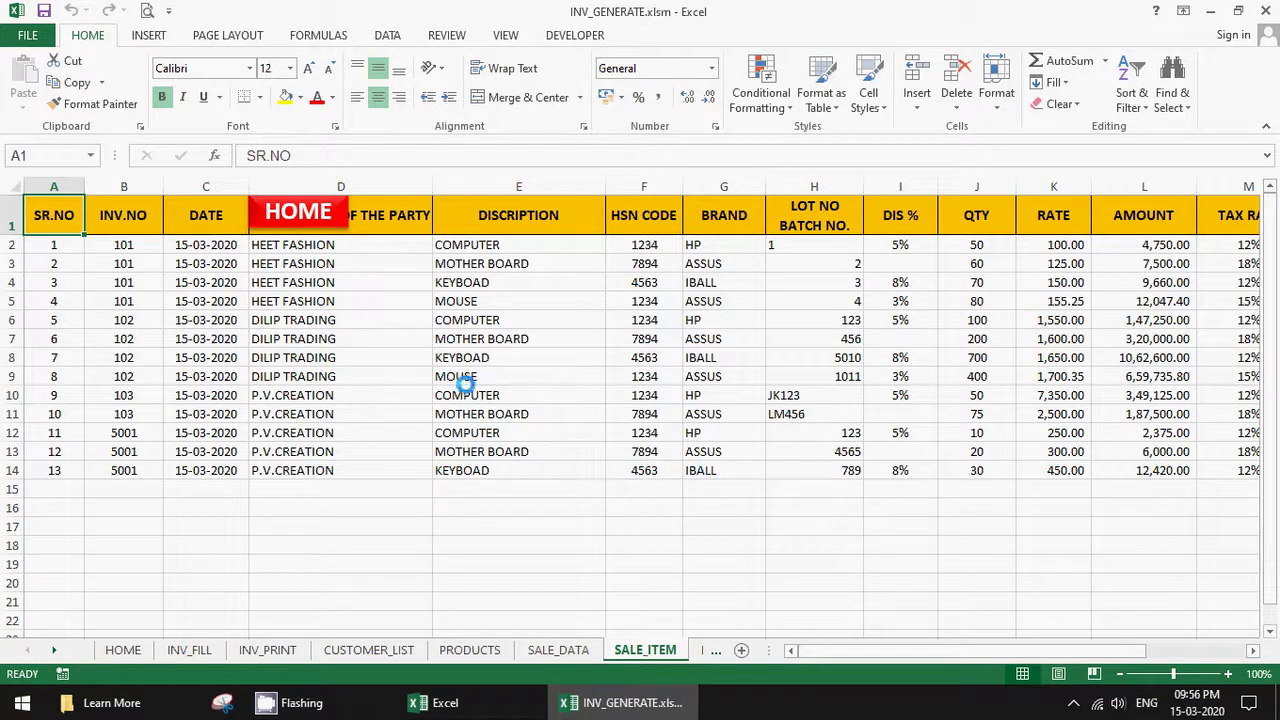
left_click(300, 212)
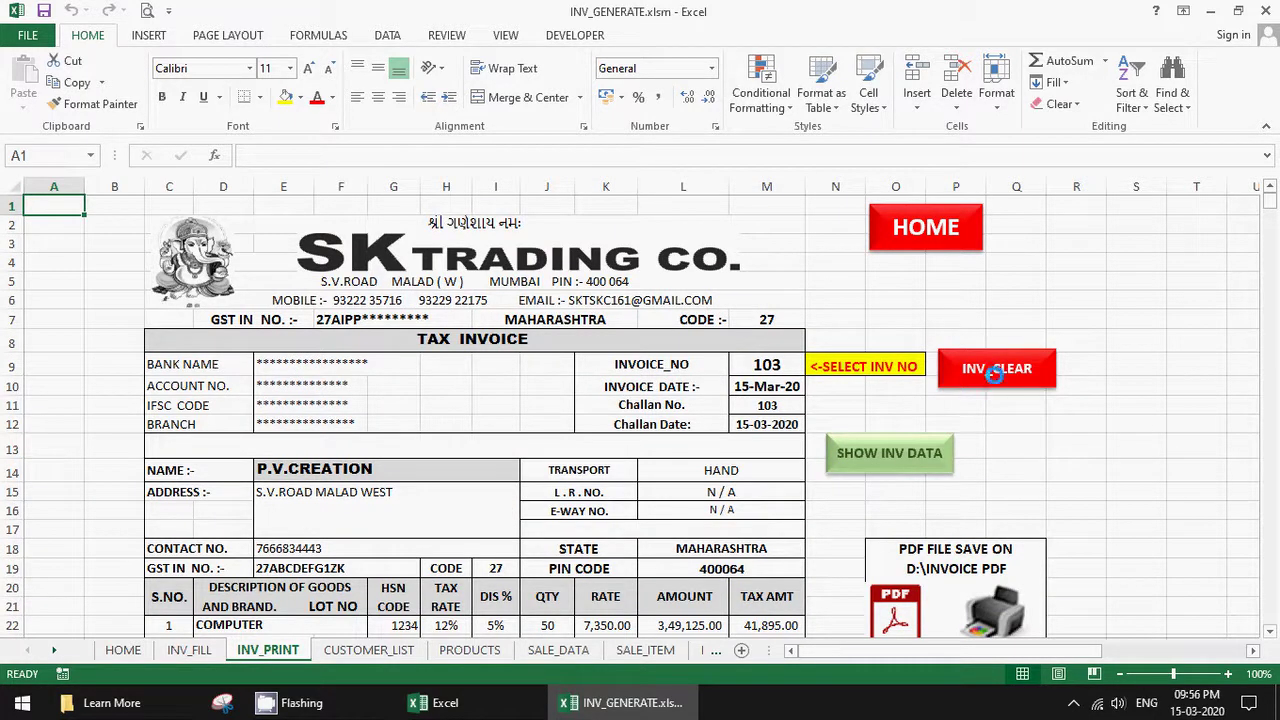
Step: Clear invoice 103 from INV_PRINT and open the invoice-number list in M9
left_click(995, 372)
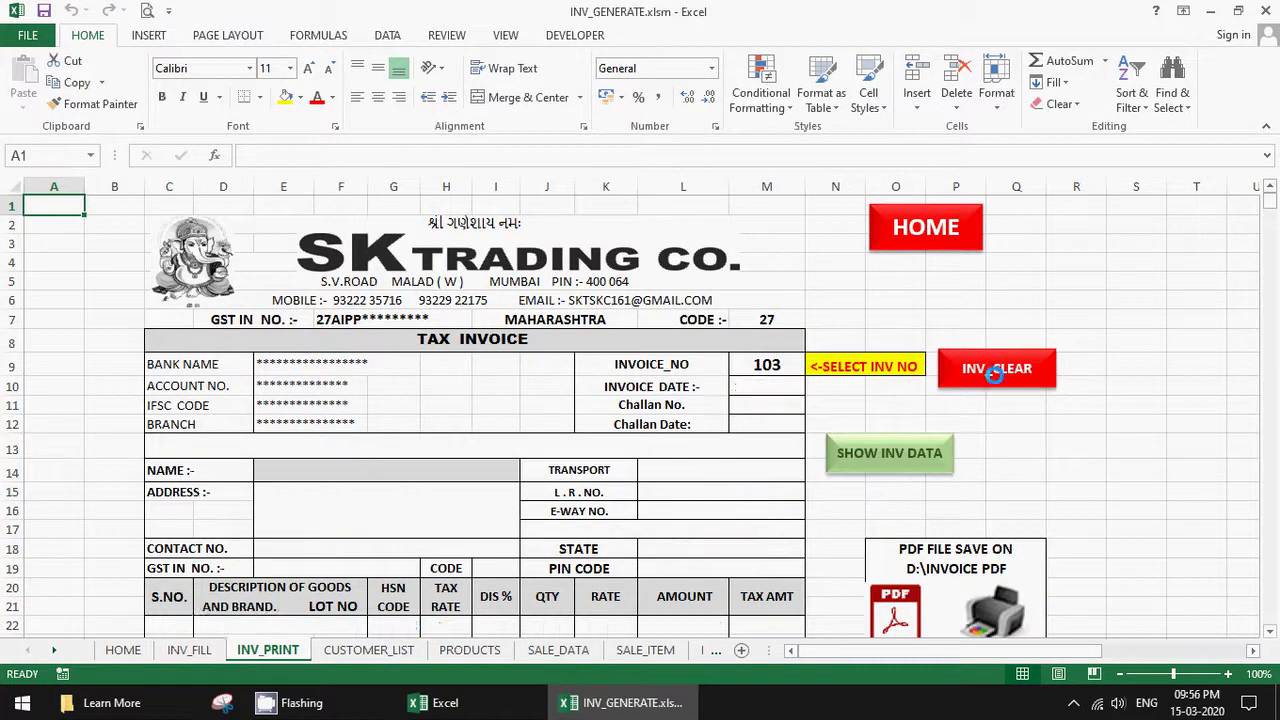
left_click(779, 367)
left_click(813, 366)
Step: Select invoice 5001 in M9, load its data, and check the 23,650.00 net amount
left_click(745, 418)
left_click(1017, 426)
scroll(1017, 428, "down", 1)
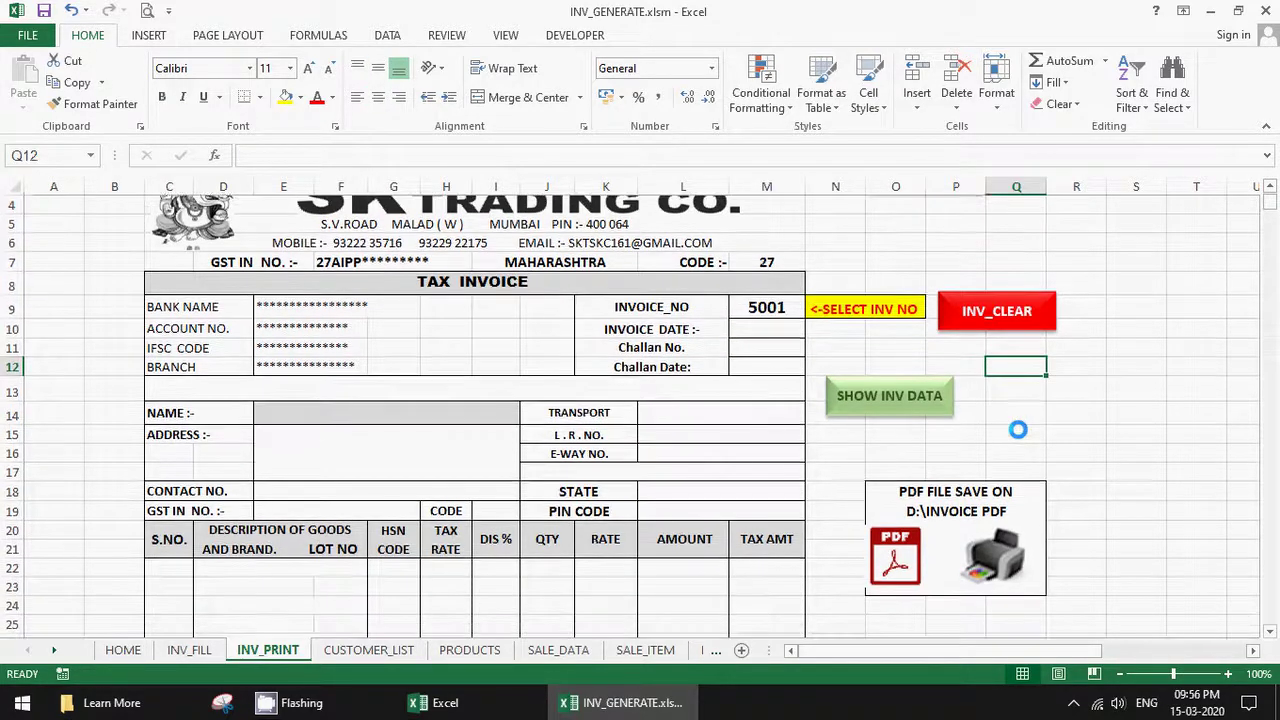
left_click(881, 395)
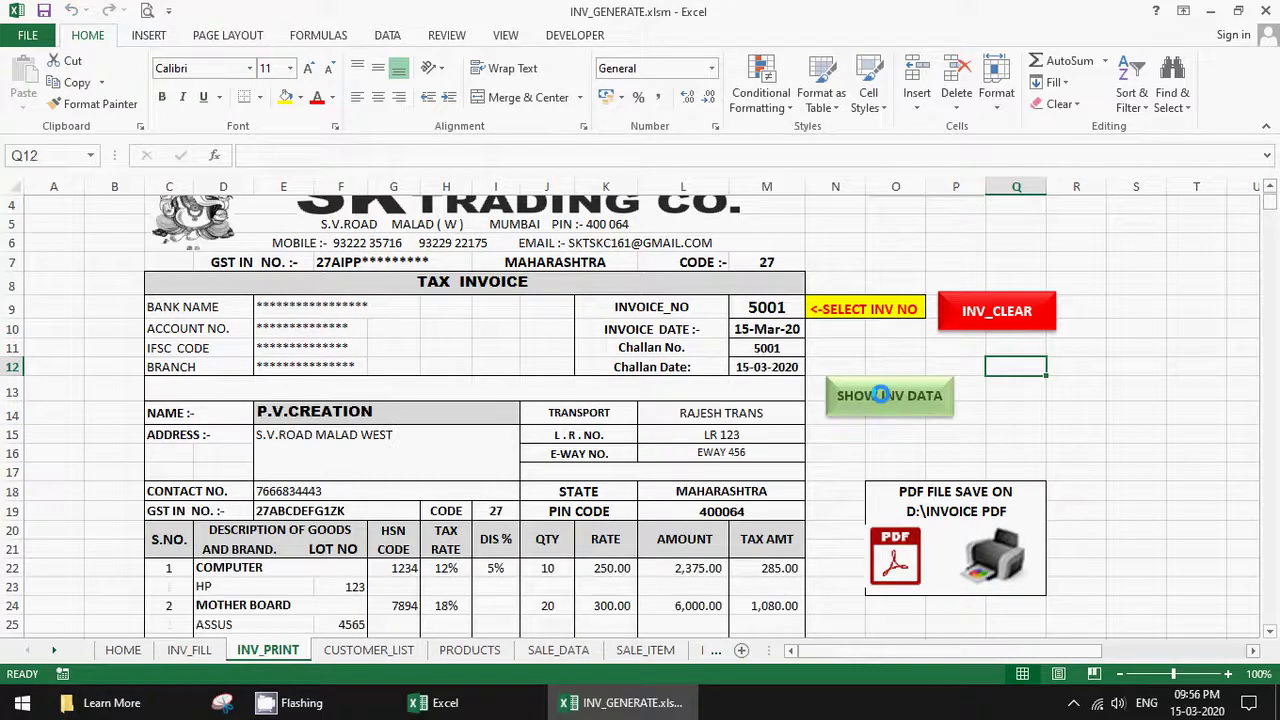
scroll(493, 452, "down", 1)
scroll(495, 458, "down", 1)
scroll(495, 458, "down", 1)
scroll(477, 458, "down", 1)
scroll(466, 457, "down", 1)
scroll(459, 467, "down", 1)
scroll(459, 467, "down", 1)
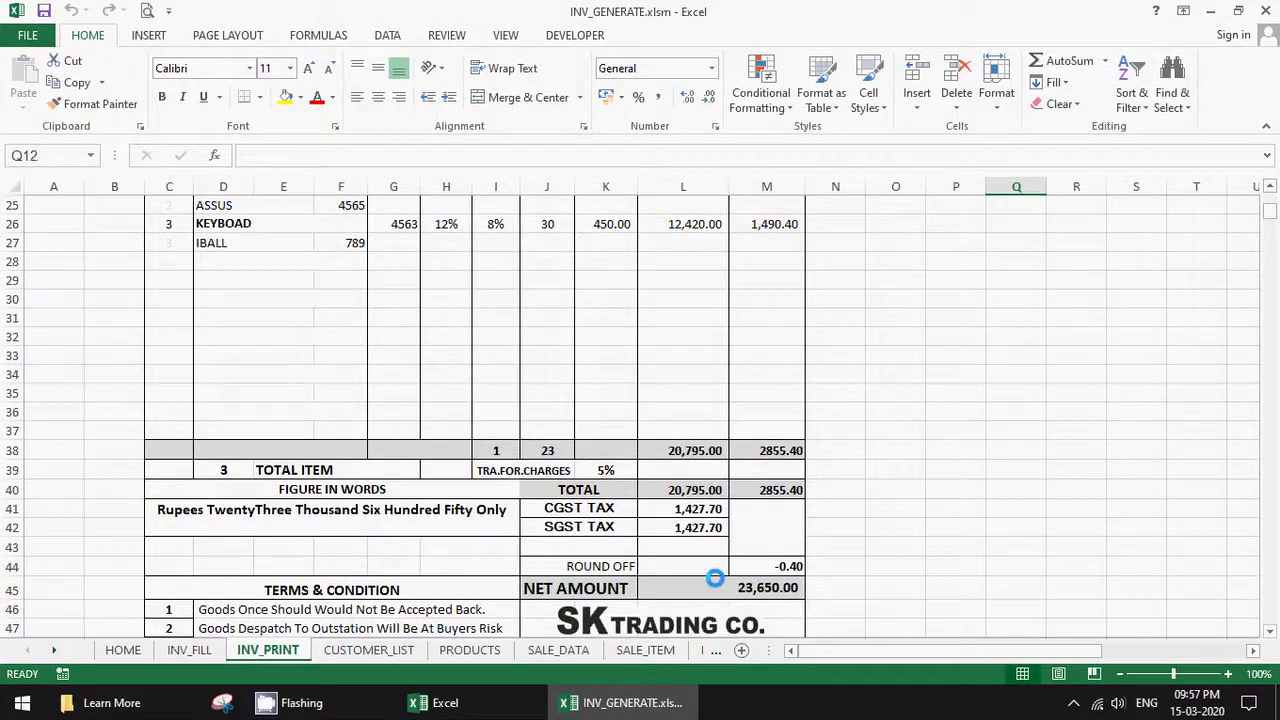
scroll(714, 577, "up", 4)
scroll(714, 577, "up", 2)
scroll(714, 577, "up", 1)
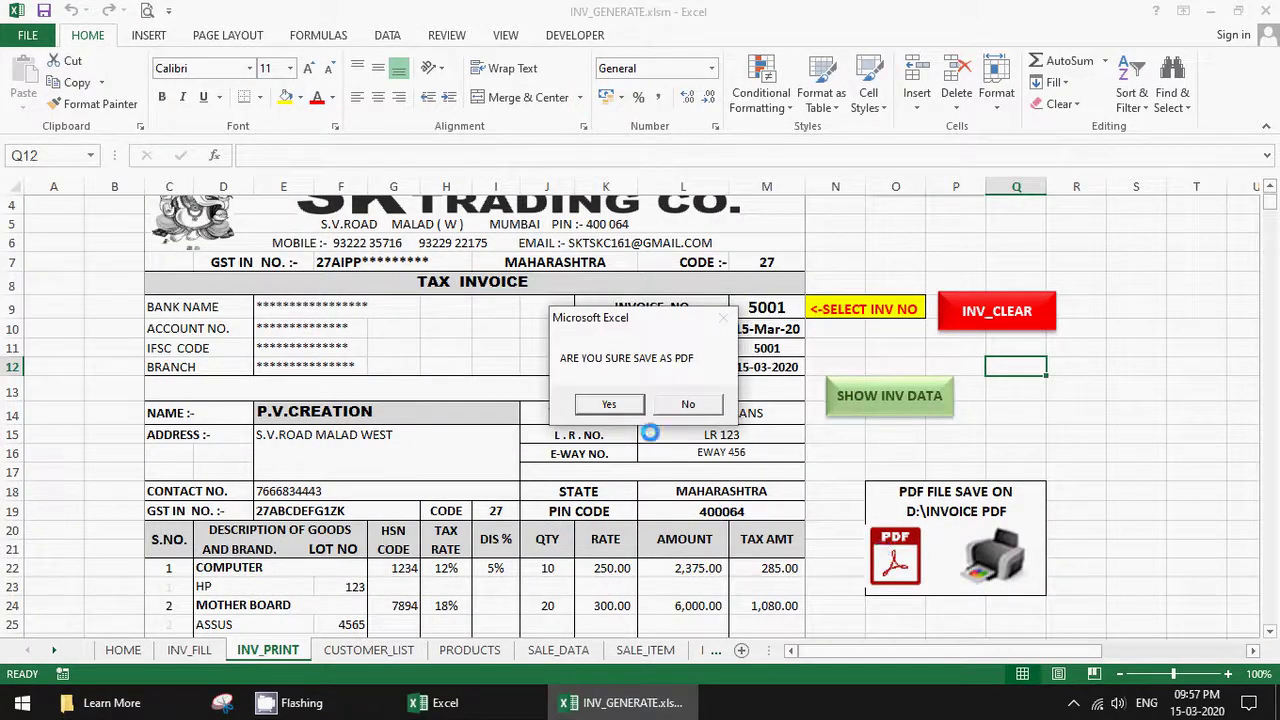
Step: Confirm Yes to save invoice 5001 as a PDF in D:\INVOICE PDF
left_click(612, 404)
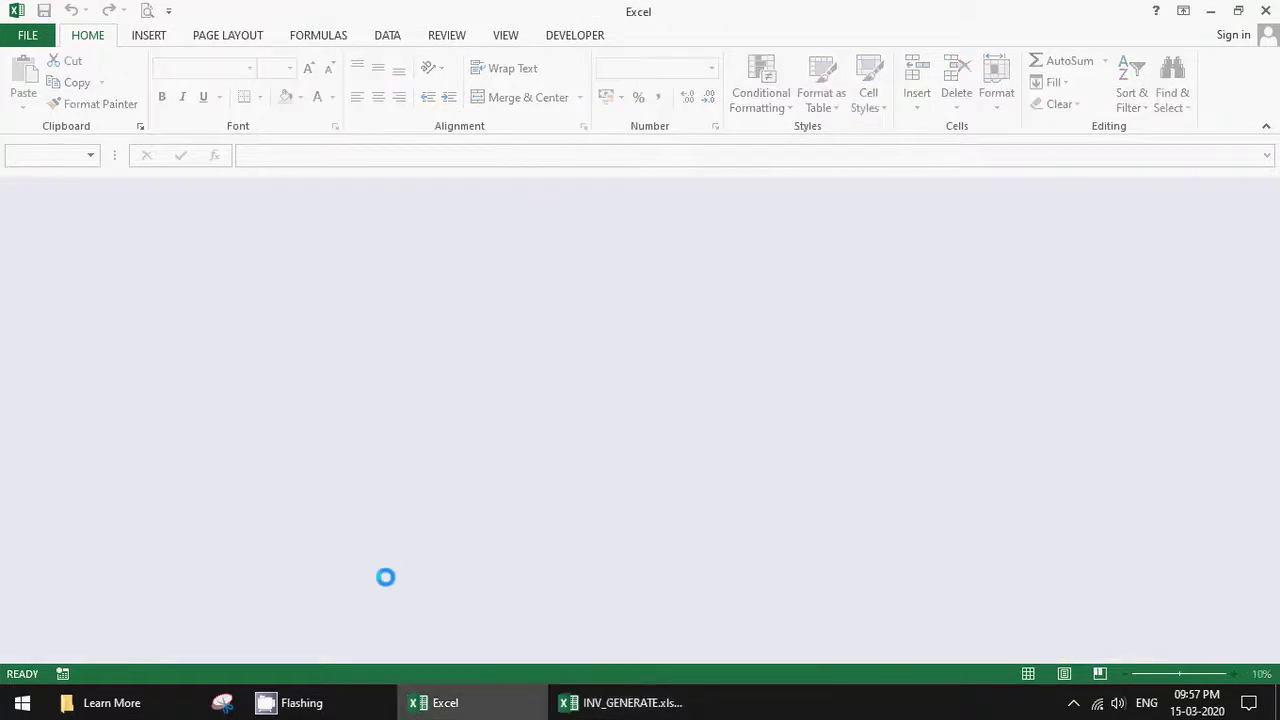
Step: Browse to New Volume (D:) > INVOICE PDF and select 5001-P.V.CREATION.pdf
left_click(125, 703)
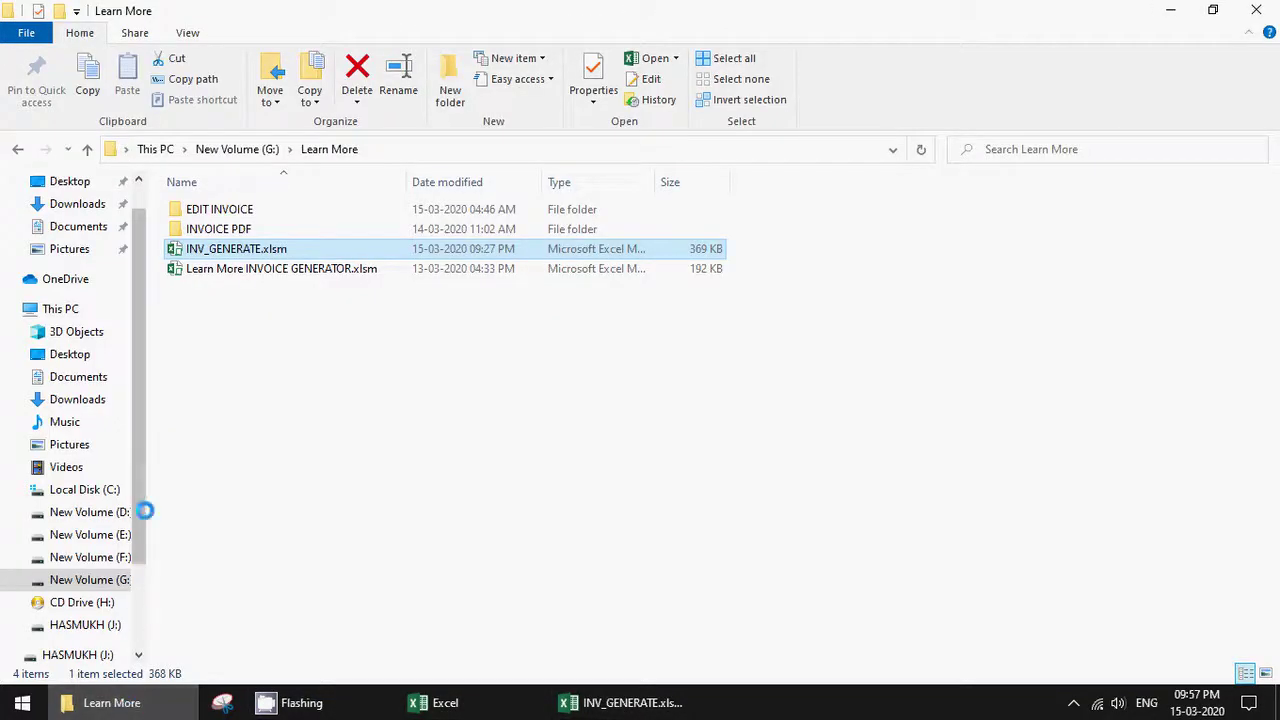
left_click(84, 511)
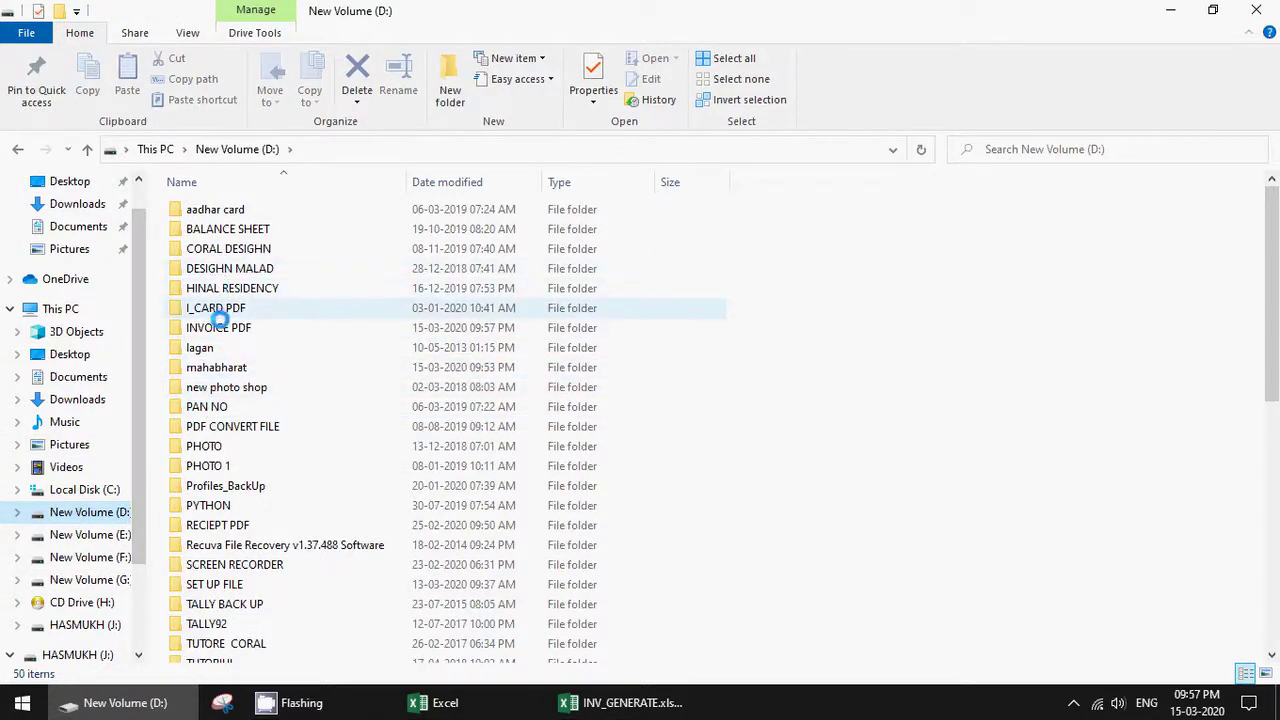
left_click(218, 327)
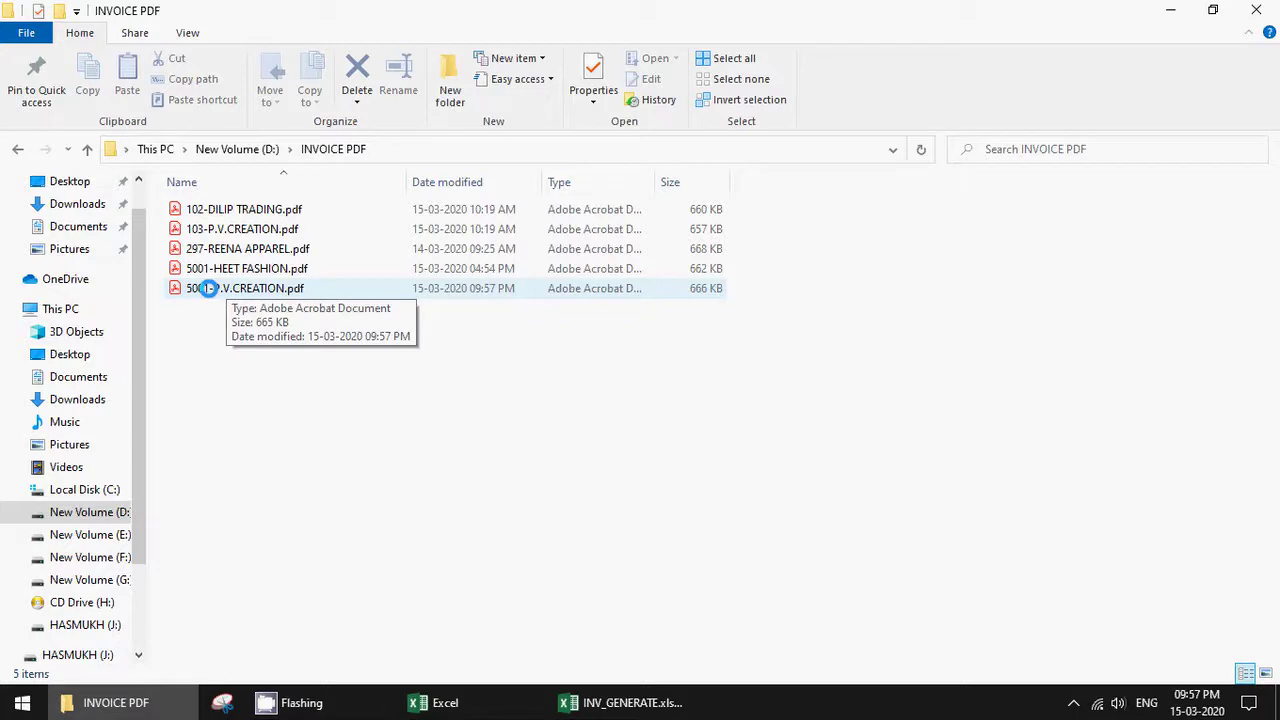
left_click(207, 288)
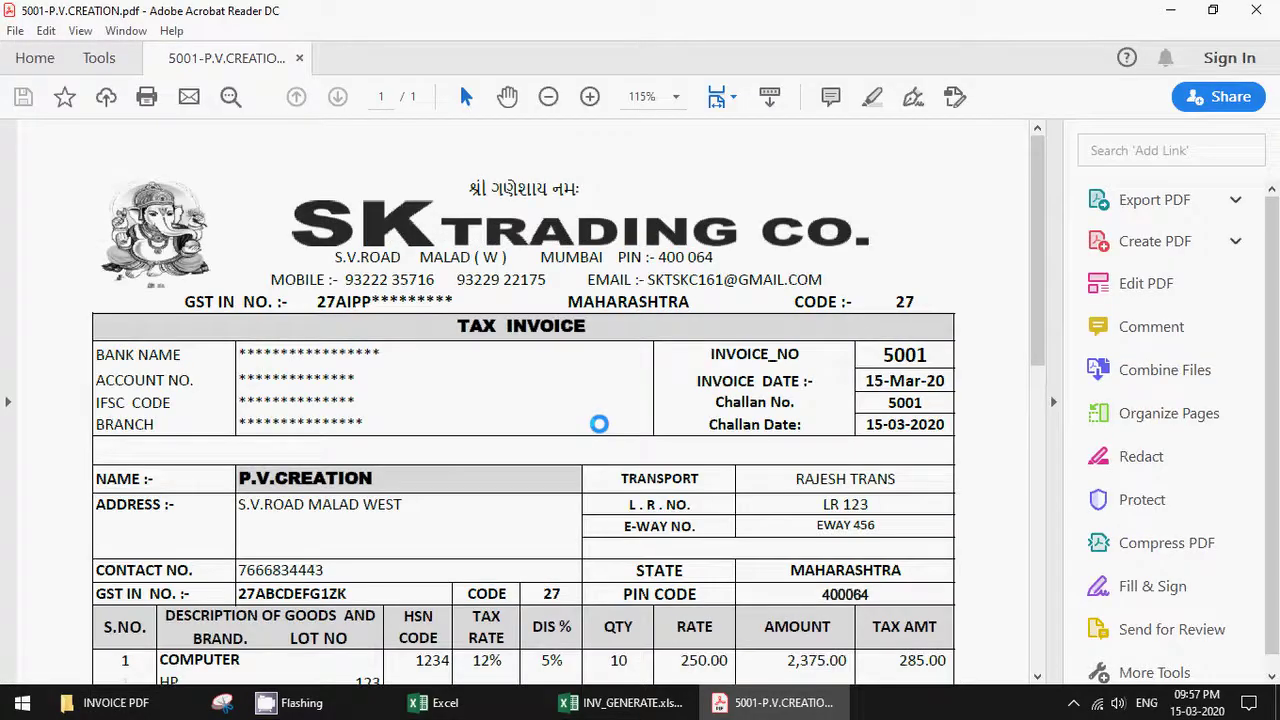
scroll(598, 424, "down", 1)
scroll(598, 424, "down", 3)
scroll(598, 424, "down", 4)
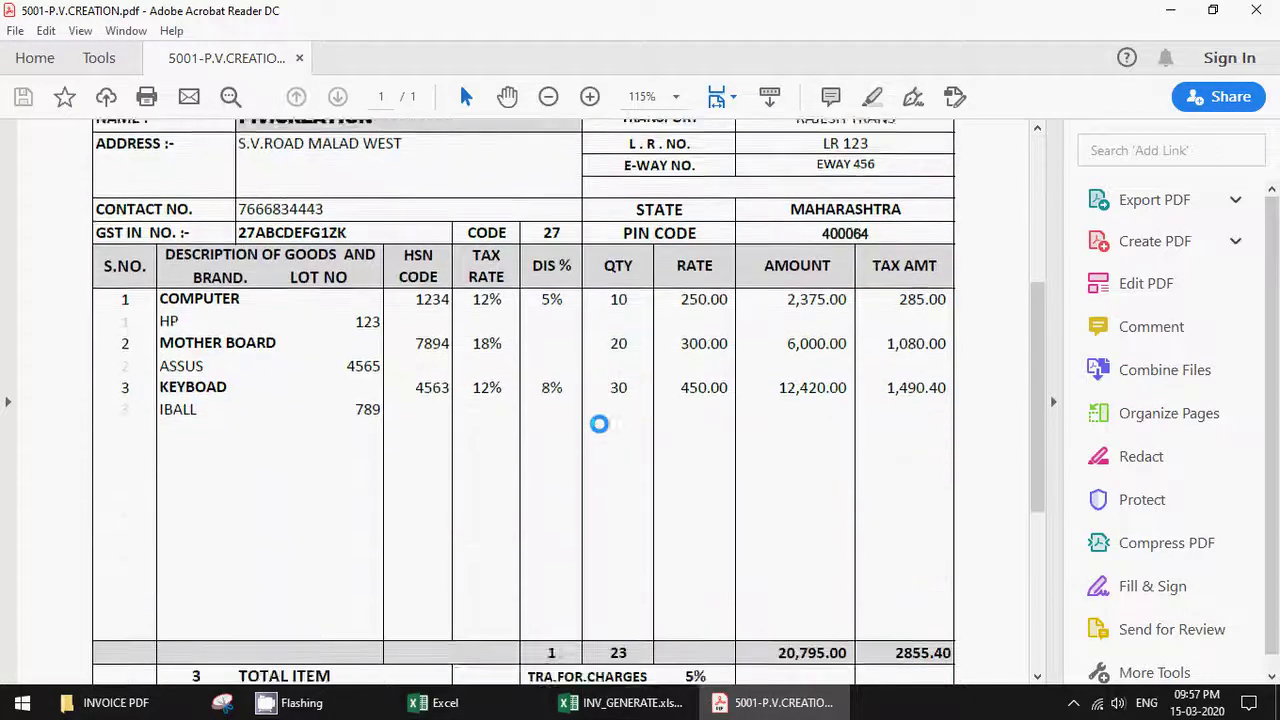
scroll(598, 424, "down", 2)
scroll(598, 424, "down", 3)
scroll(598, 424, "down", 1)
scroll(598, 424, "up", 5)
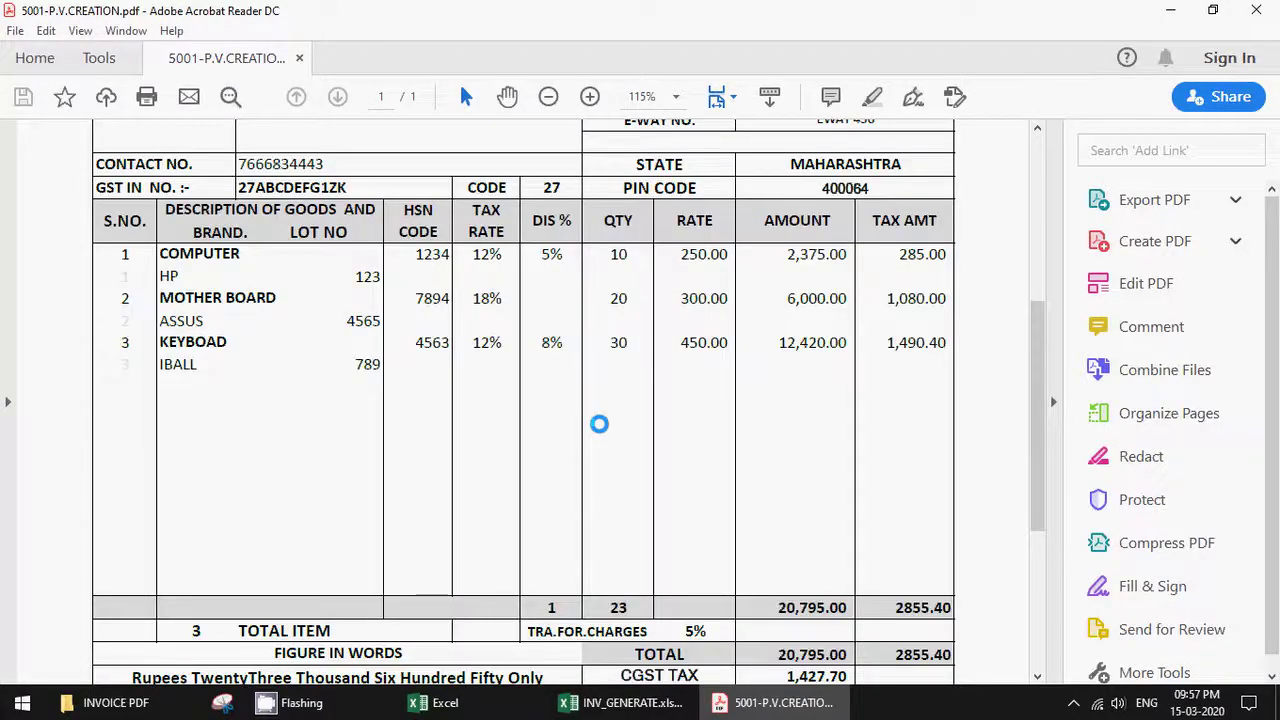
scroll(598, 424, "up", 9)
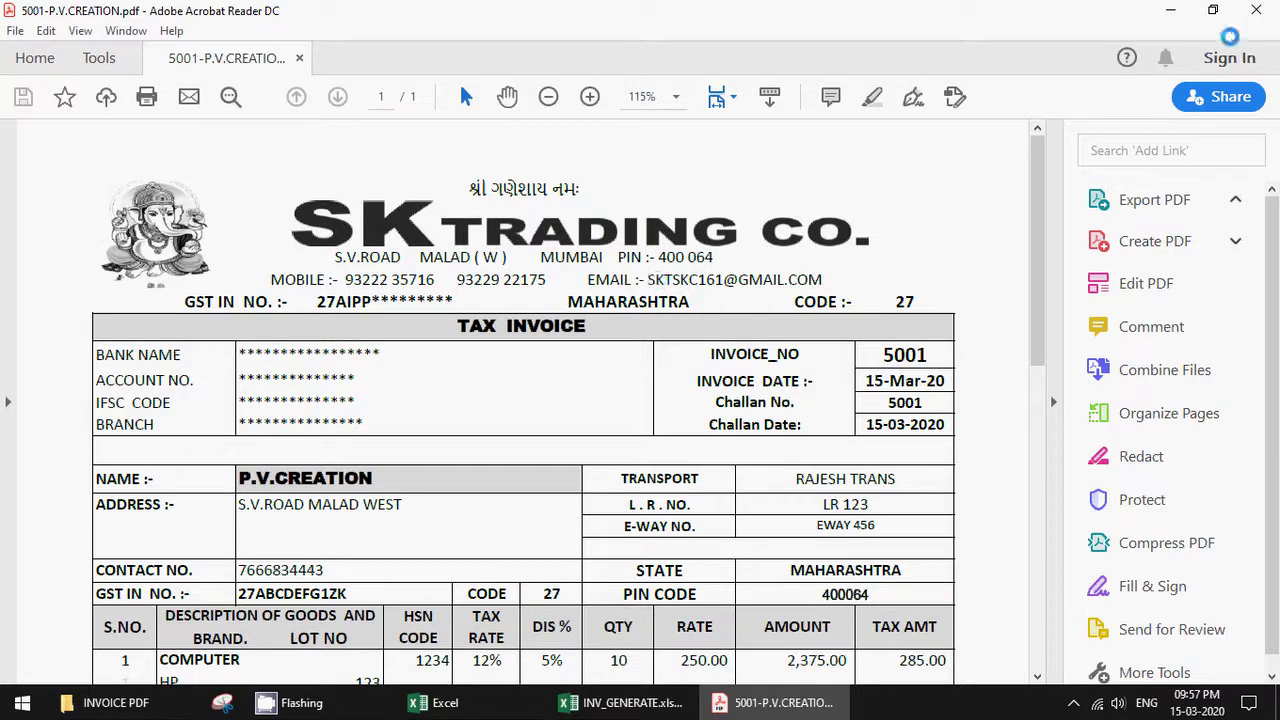
left_click(1254, 10)
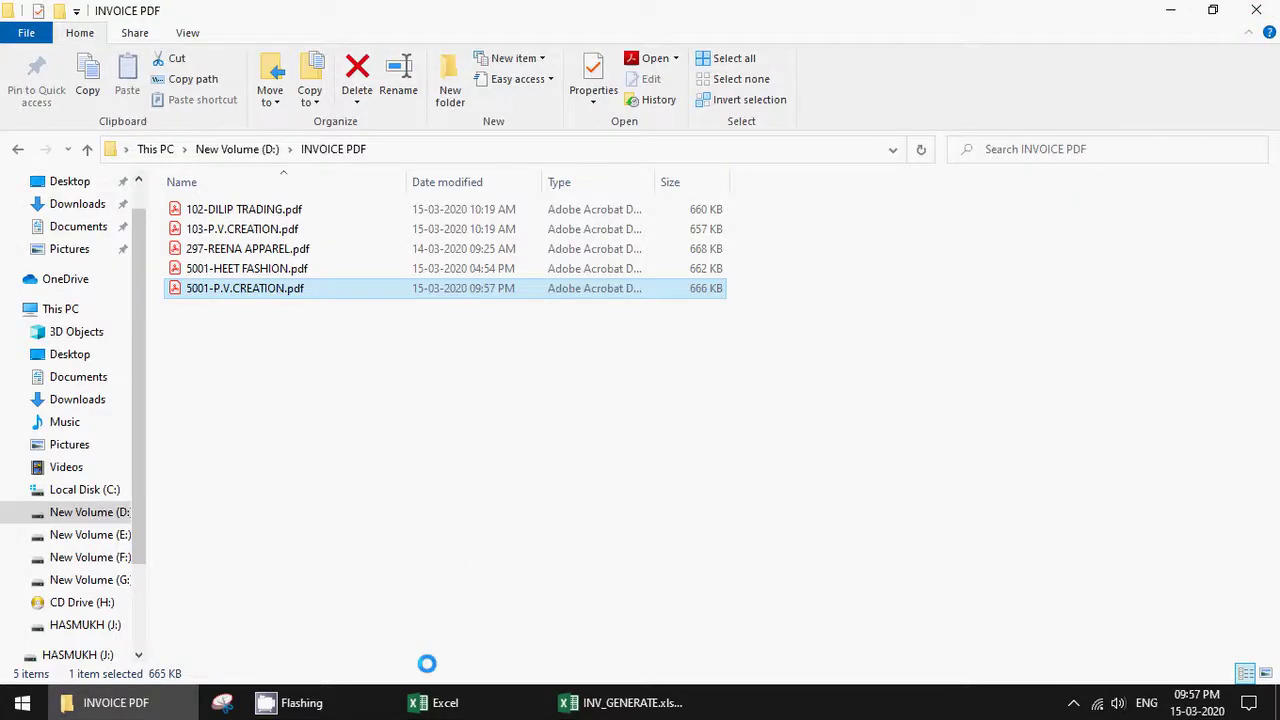
Step: Back in the workbook, choose 5001 in the O2 dropdown and run SEARCH DATA FOR UPDATE
left_click(606, 703)
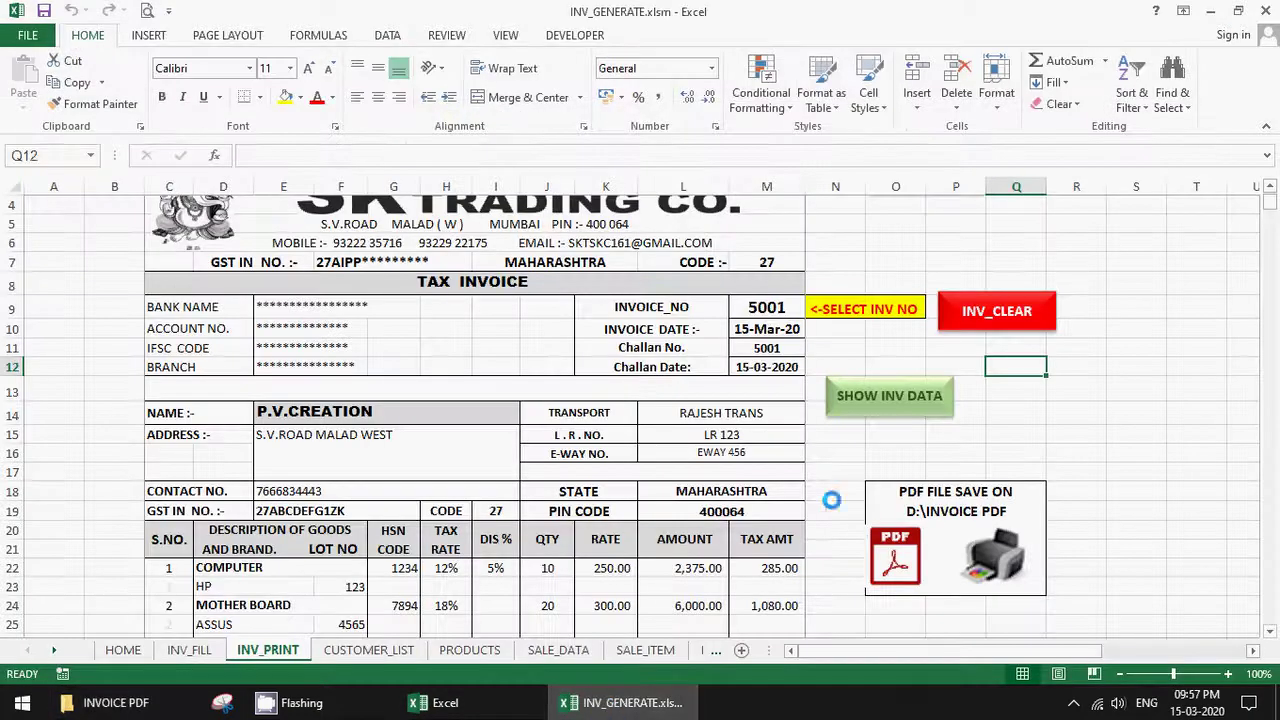
left_click(955, 452)
scroll(961, 421, "up", 1)
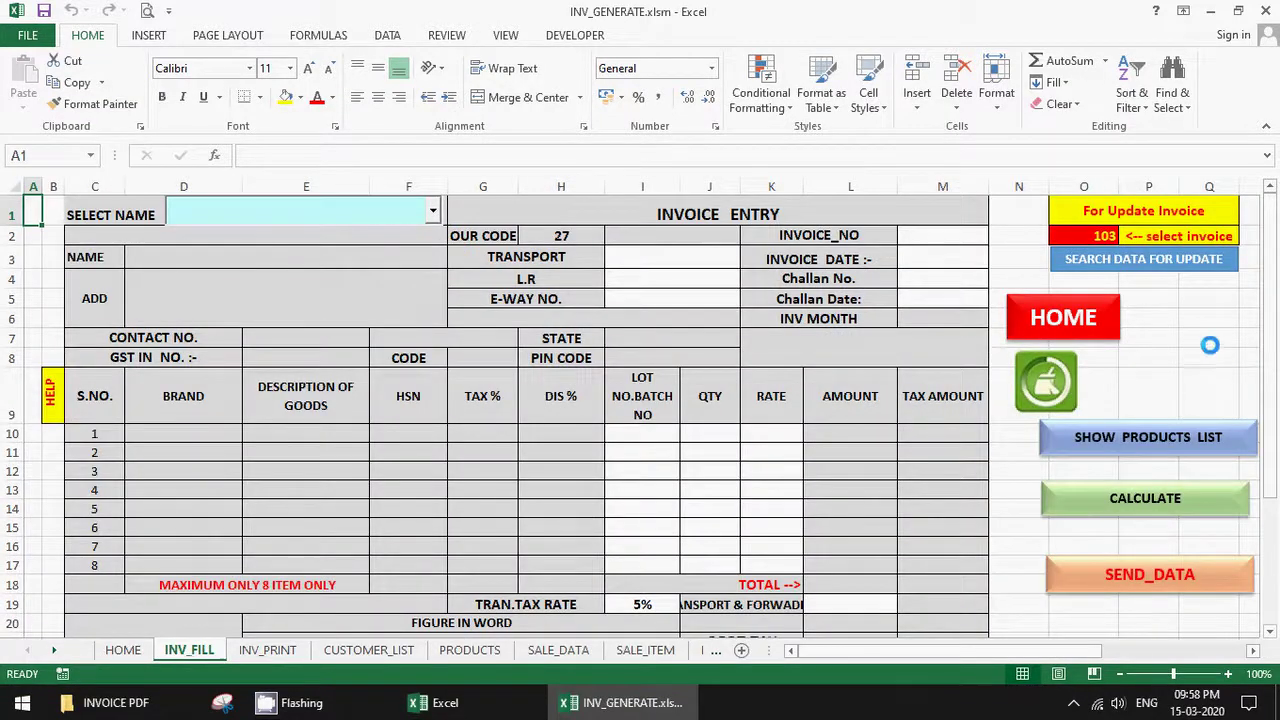
left_click(1100, 236)
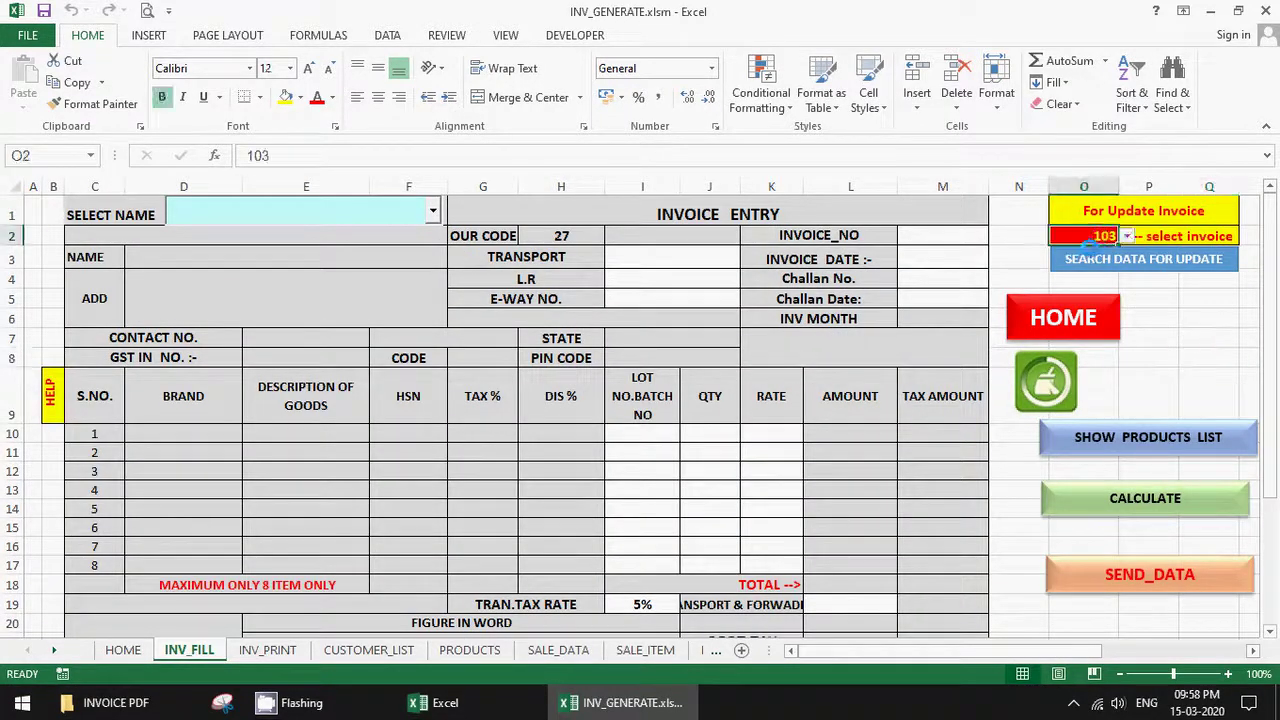
left_click(1125, 236)
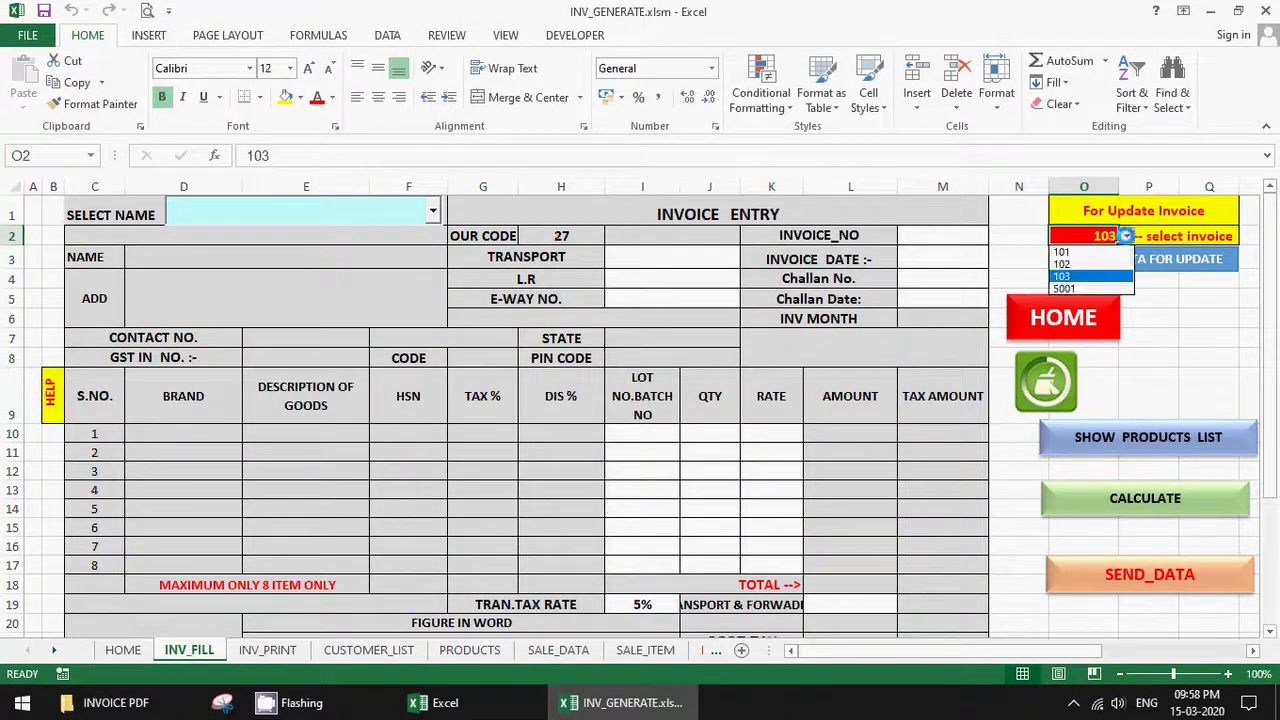
left_click(1063, 288)
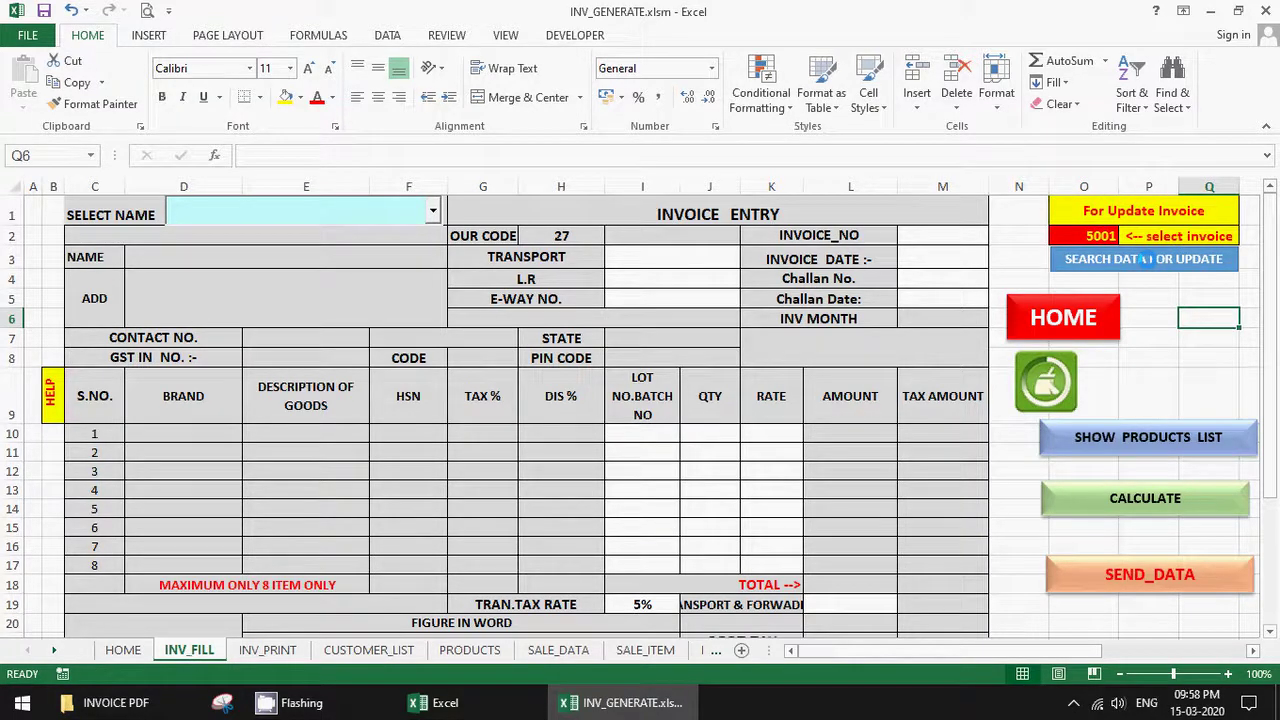
left_click(1145, 259)
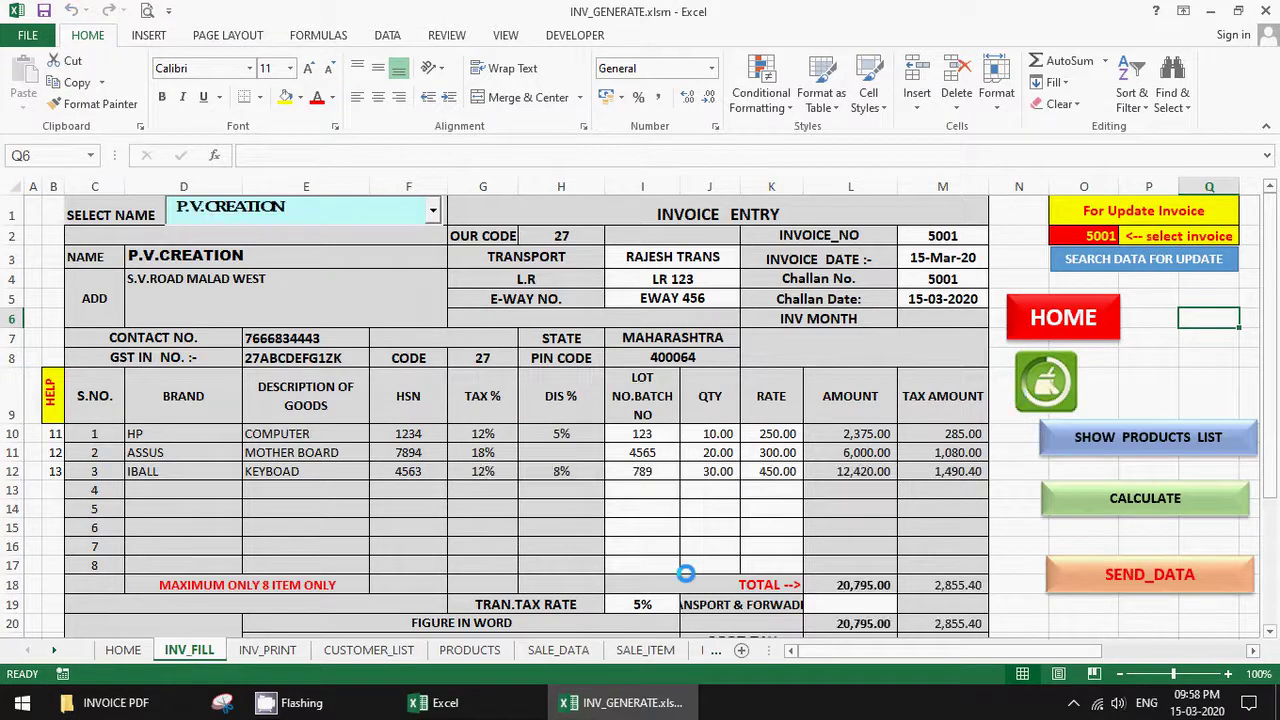
scroll(685, 573, "down", 2)
scroll(700, 560, "down", 1)
scroll(850, 540, "up", 1)
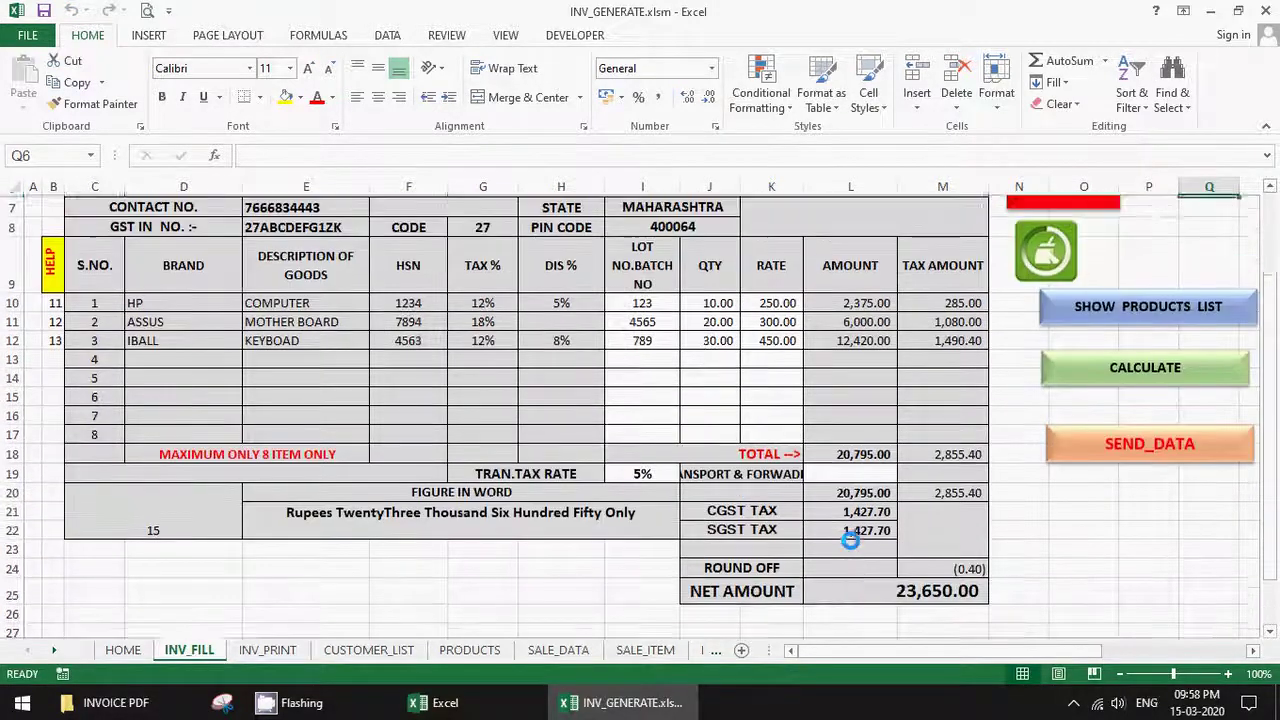
scroll(850, 540, "up", 1)
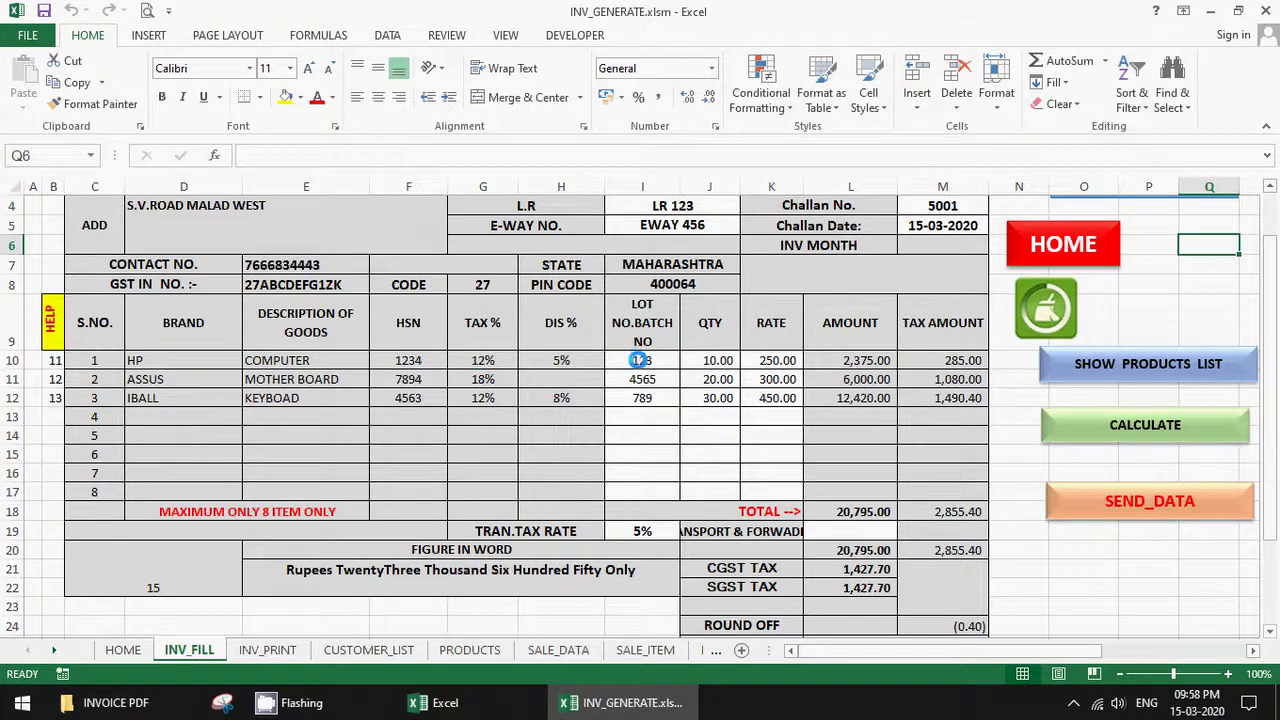
left_click(700, 363)
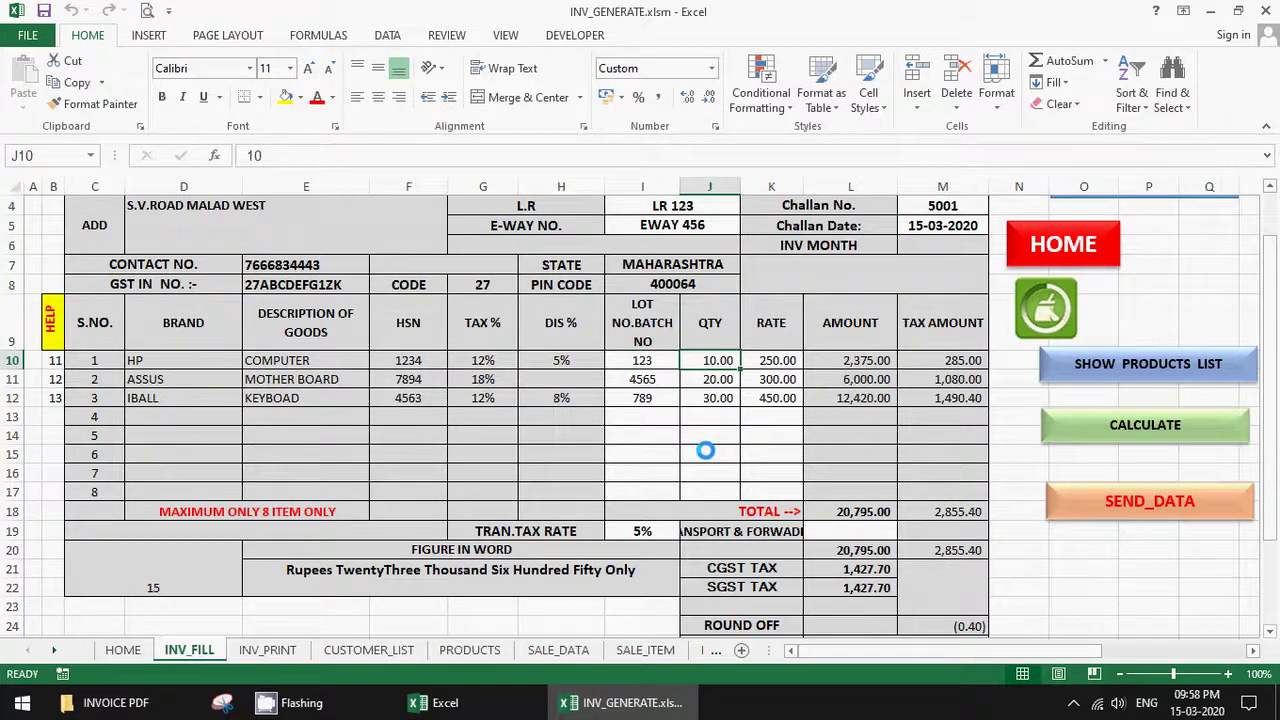
Step: Change the three item quantities in J10:J12 to 100, 200 and 300
type("10")
key("Return")
type("2")
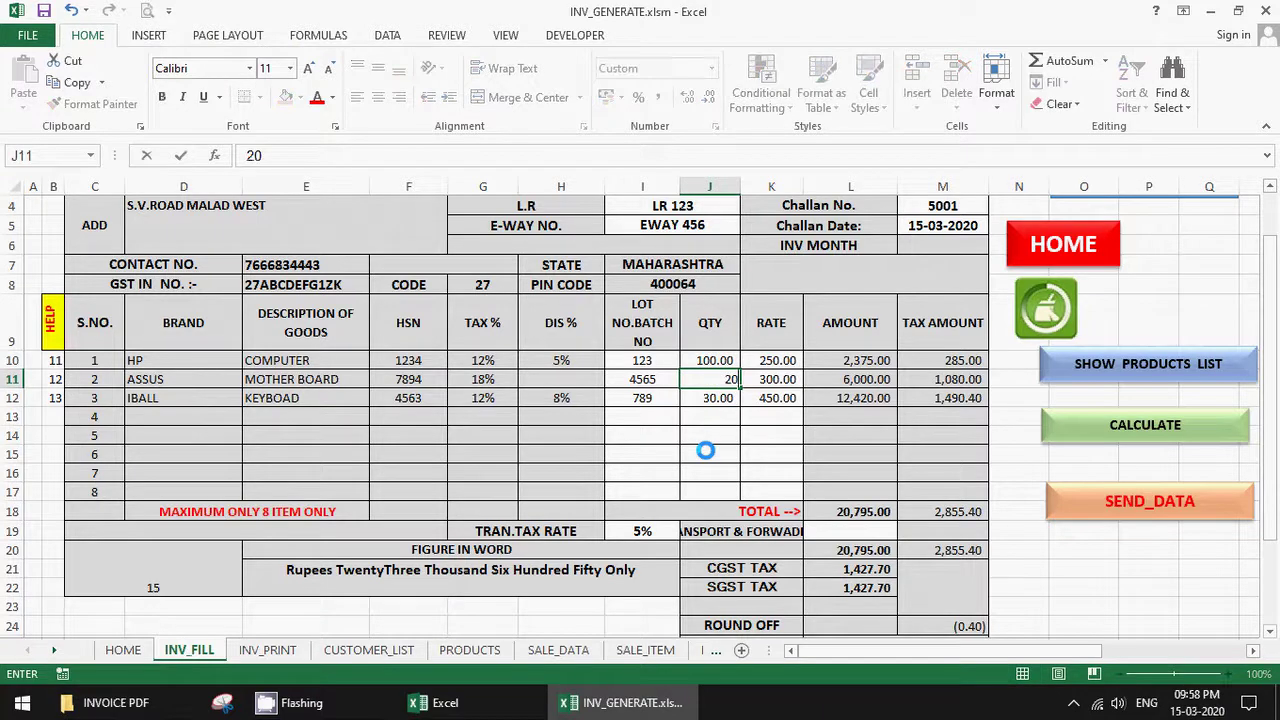
key("Return")
type("300")
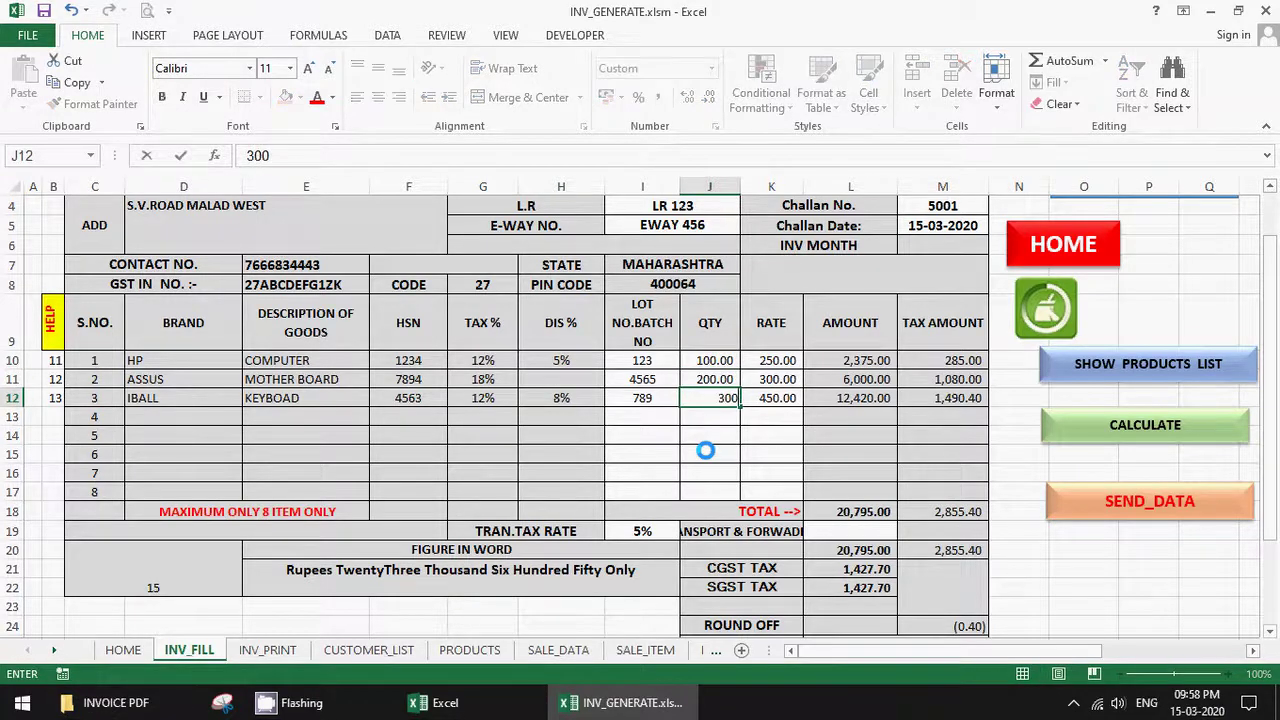
key("Return")
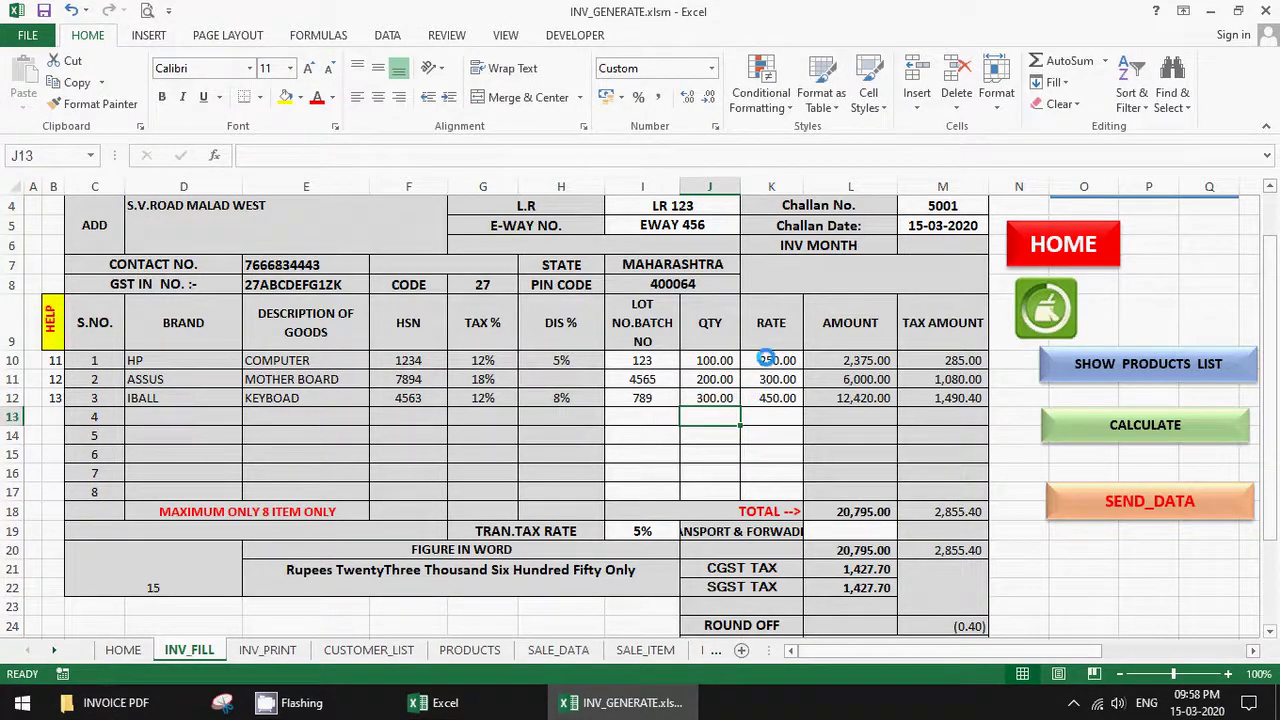
Step: Set the rates in K10:K12 to 1,005, 2,005 and 3,005, then recalculate the invoice totals
left_click(765, 358)
type("1005")
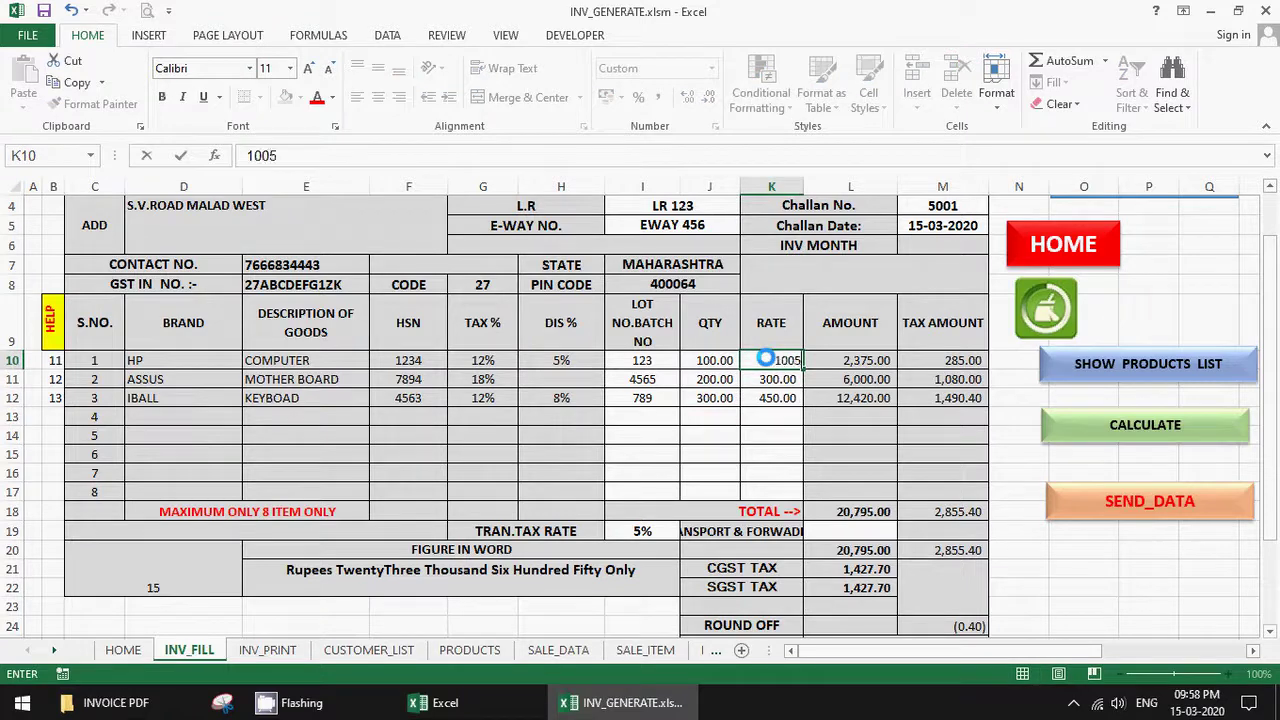
key("Return")
type("2005")
key("Return")
type("30")
key("Return")
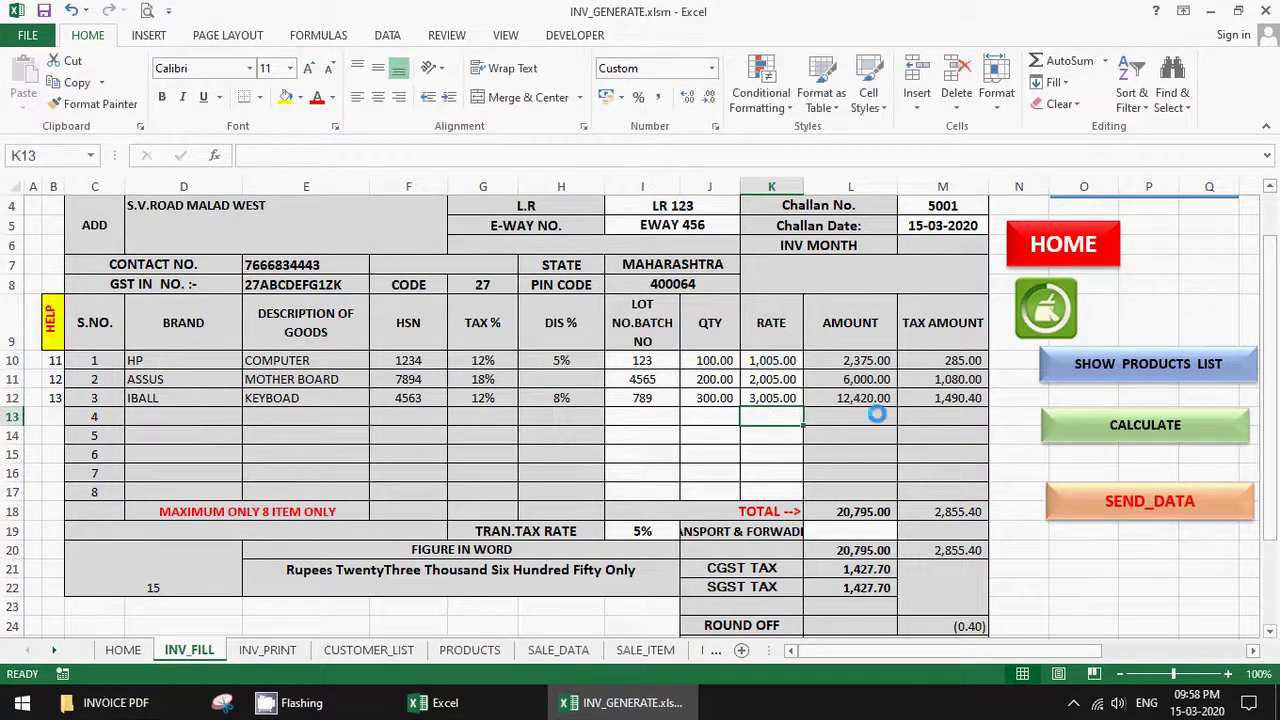
left_click(1127, 425)
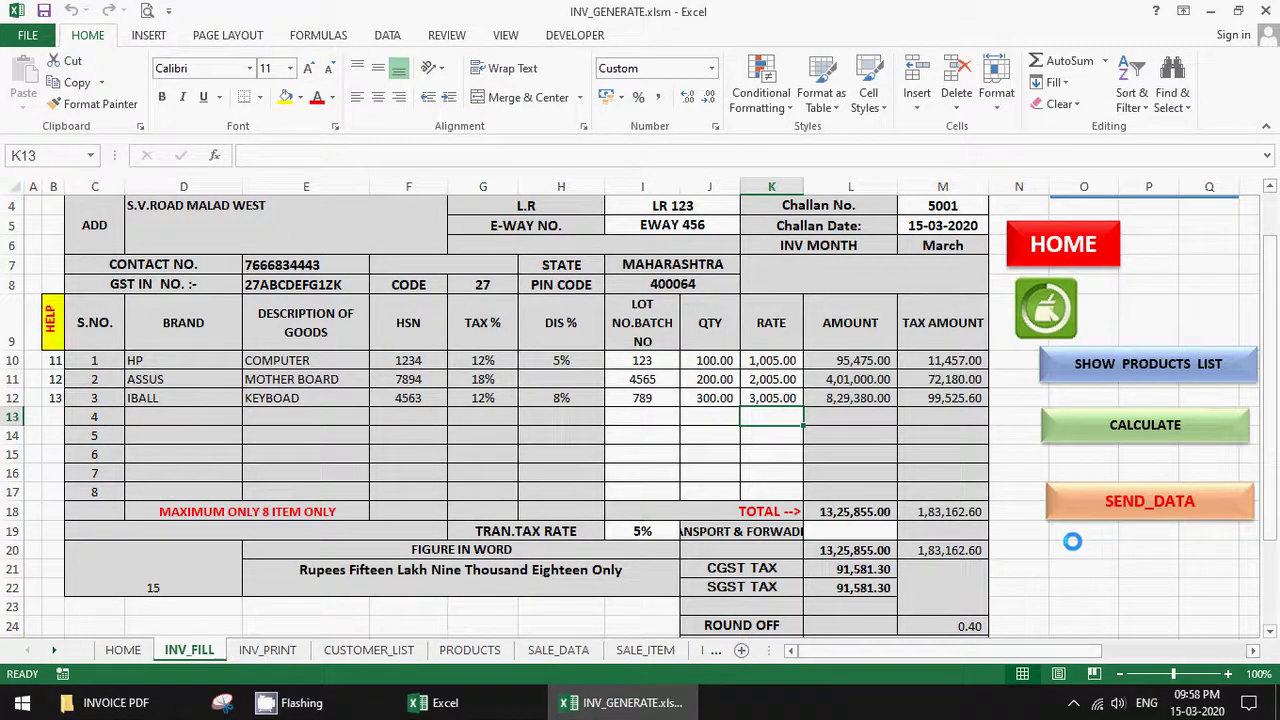
Step: Run the MODIFY_UPDATE macro from the UPDATE_MODIFY module, then return to the workbook
left_click(558, 35)
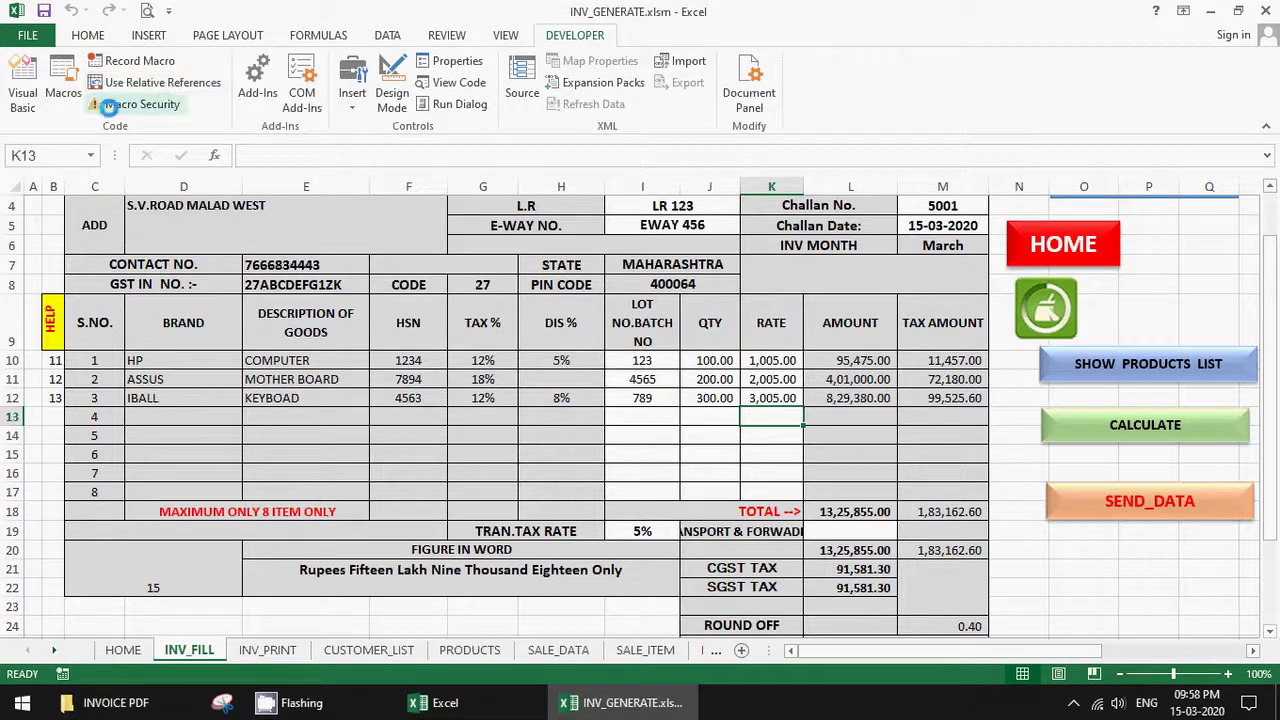
left_click(24, 93)
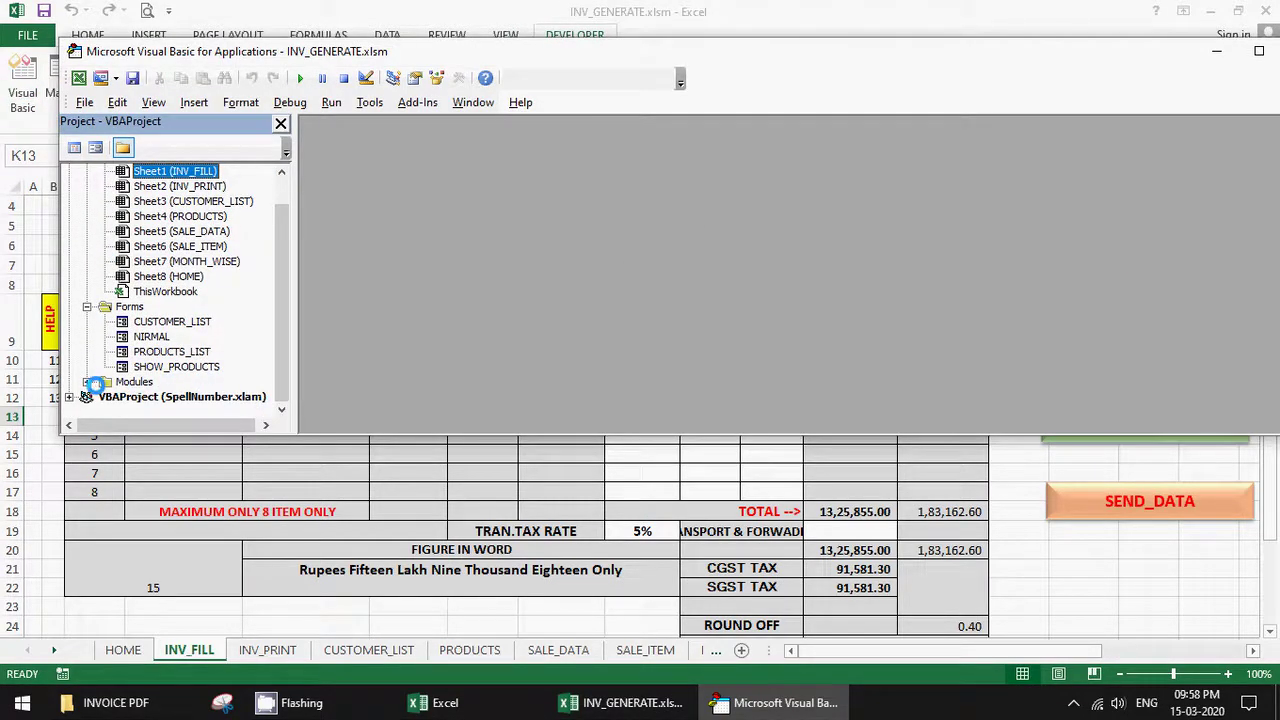
left_click(89, 382)
double_click(174, 381)
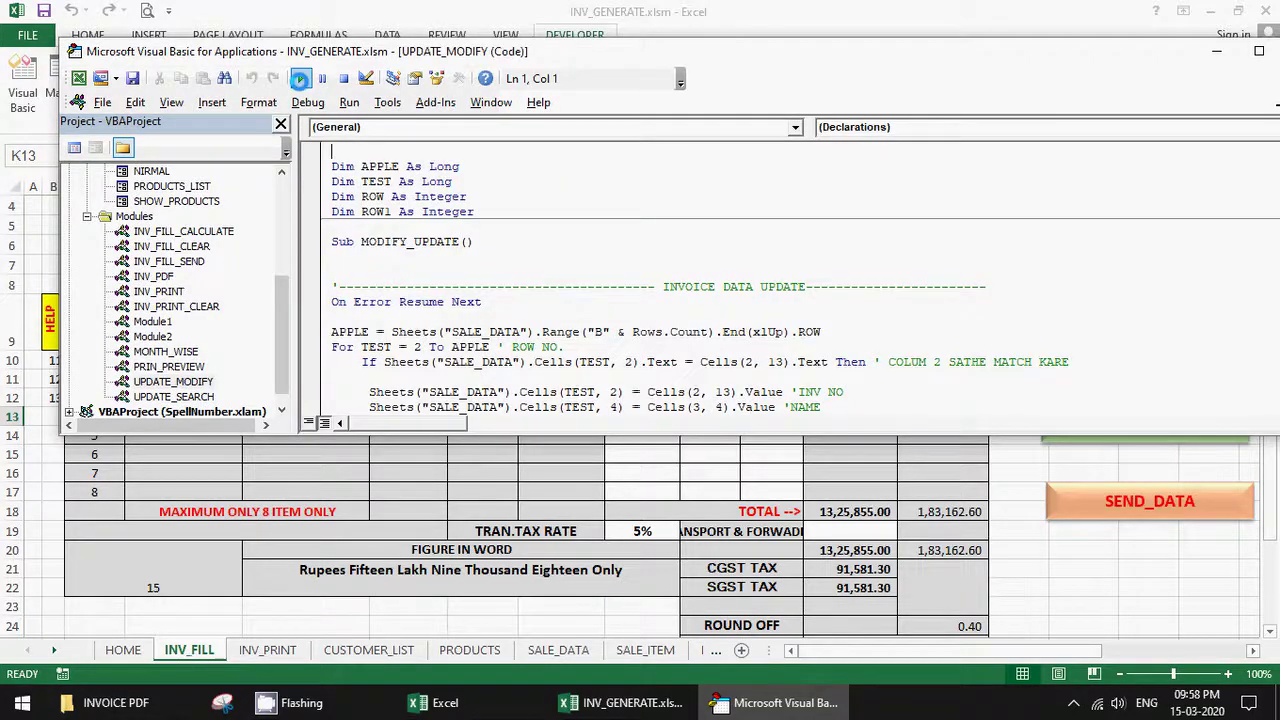
left_click(350, 256)
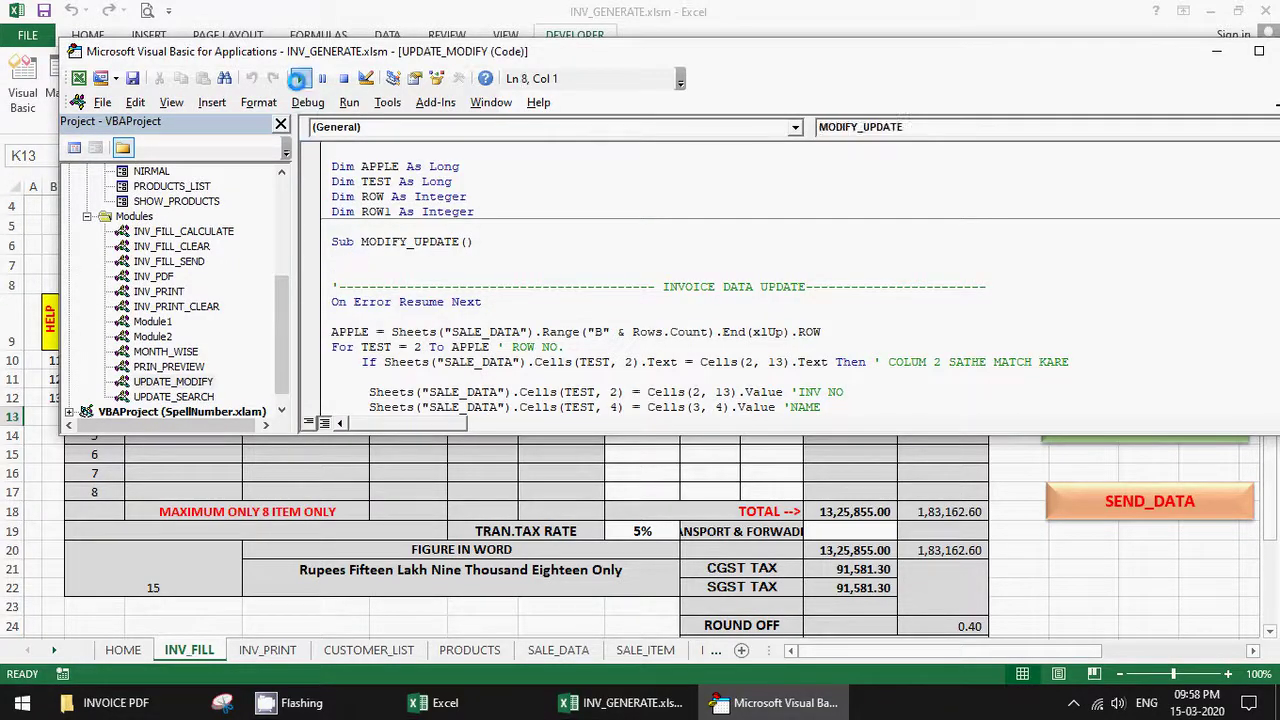
left_click(298, 79)
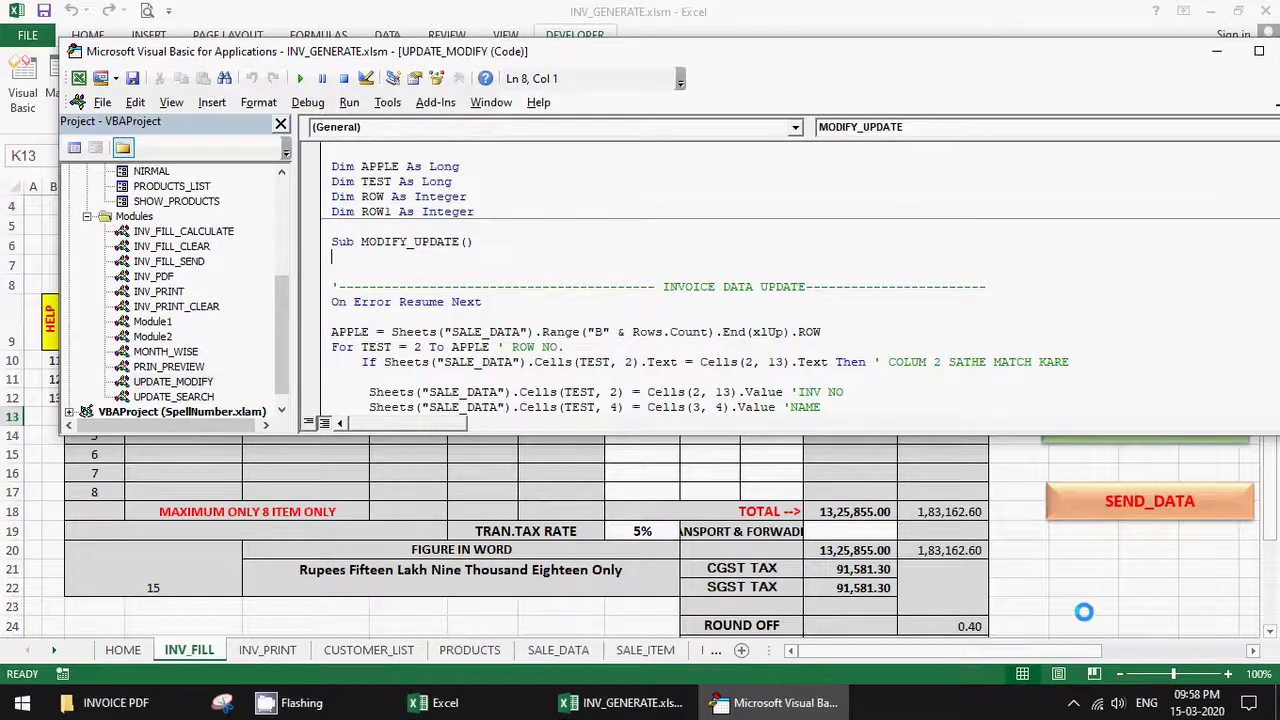
left_click(1084, 607)
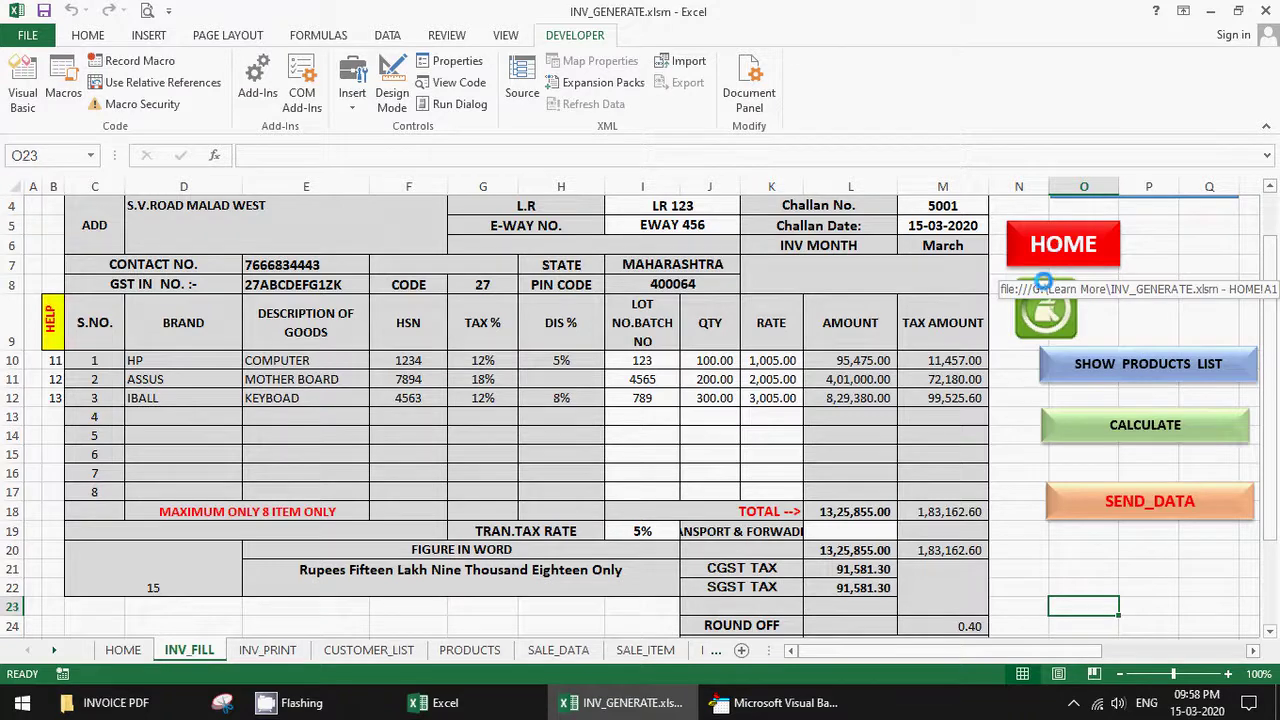
Step: Go via HOME to the INV_PRINT sheet and clear its invoice fields
scroll(1010, 518, "down", 2)
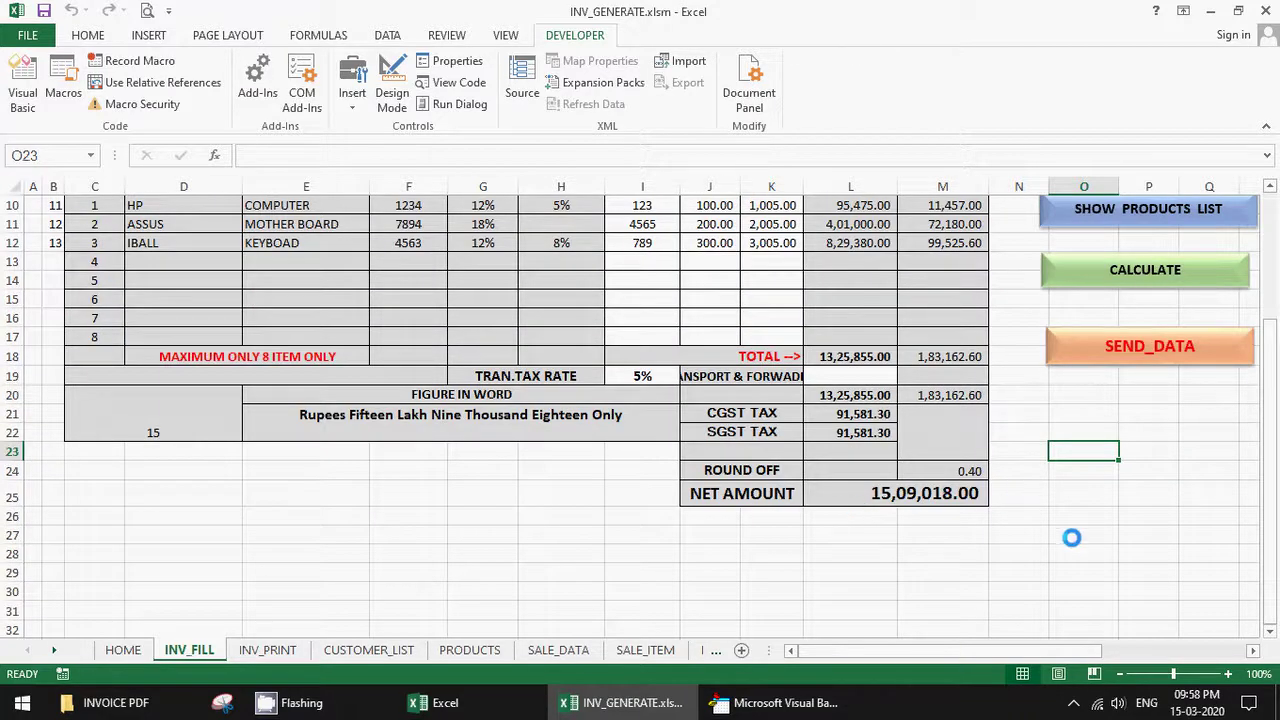
scroll(1071, 450, "up", 3)
left_click(1070, 333)
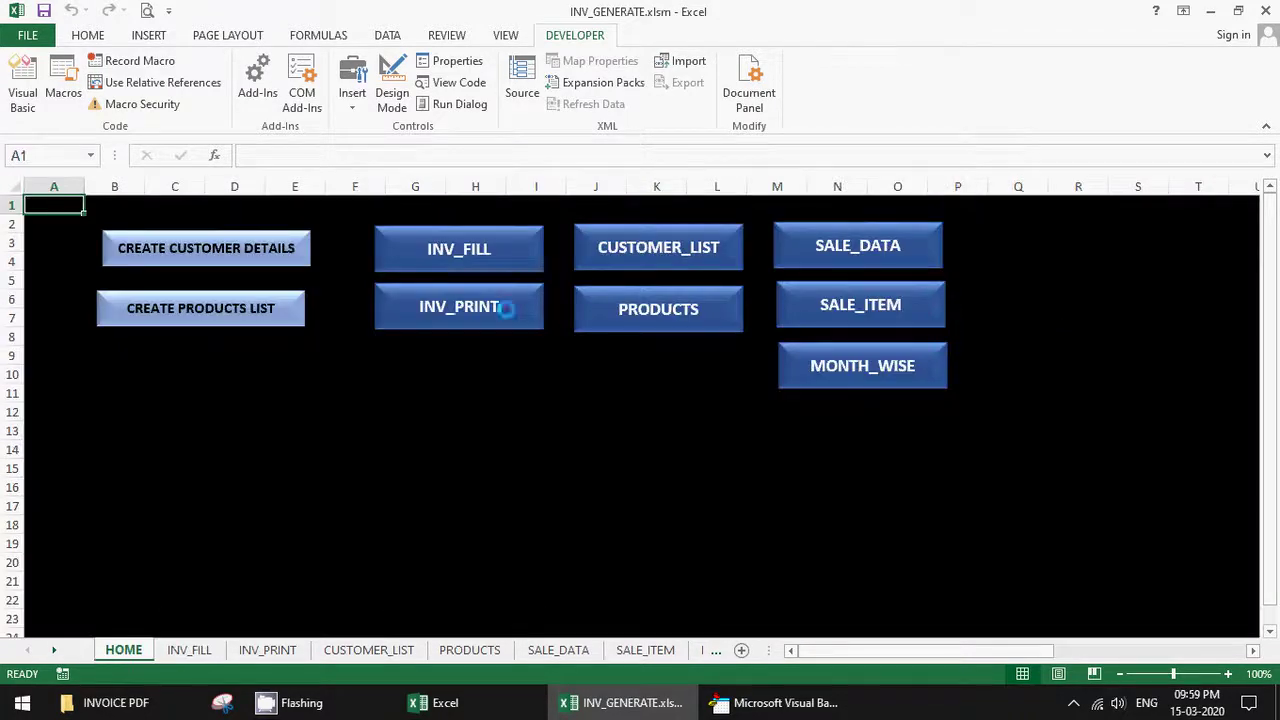
left_click(440, 303)
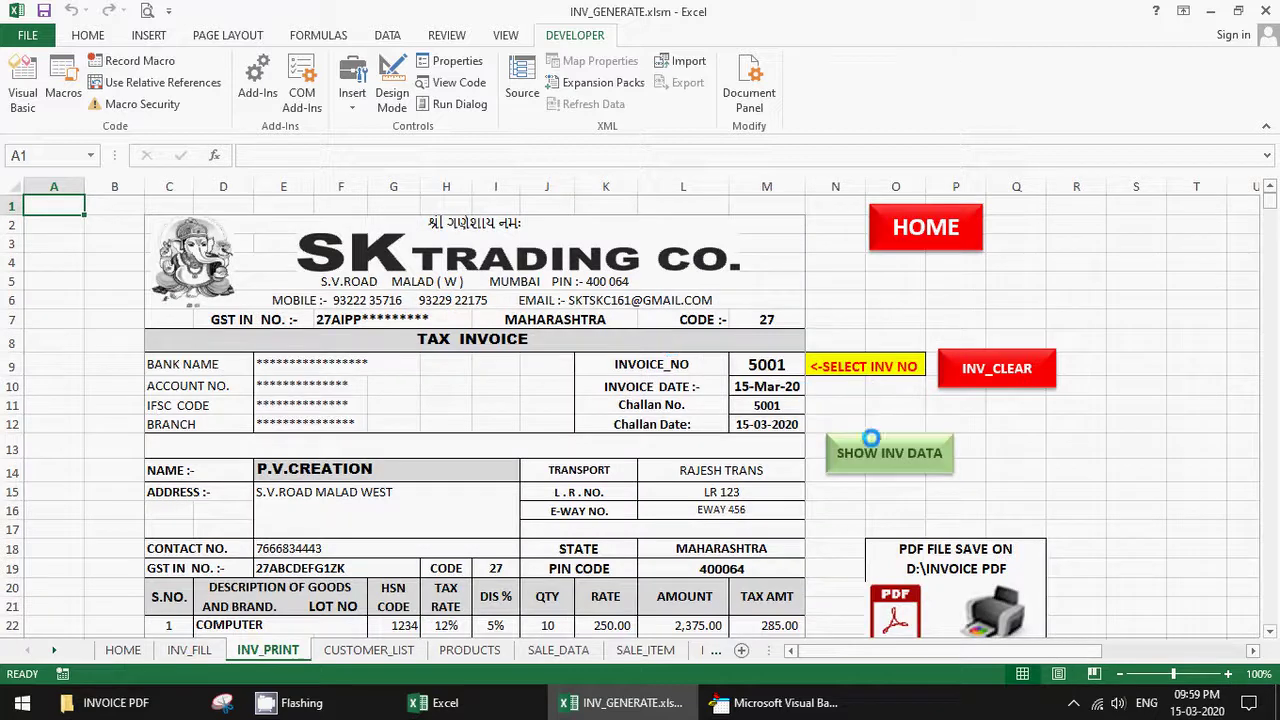
left_click(973, 379)
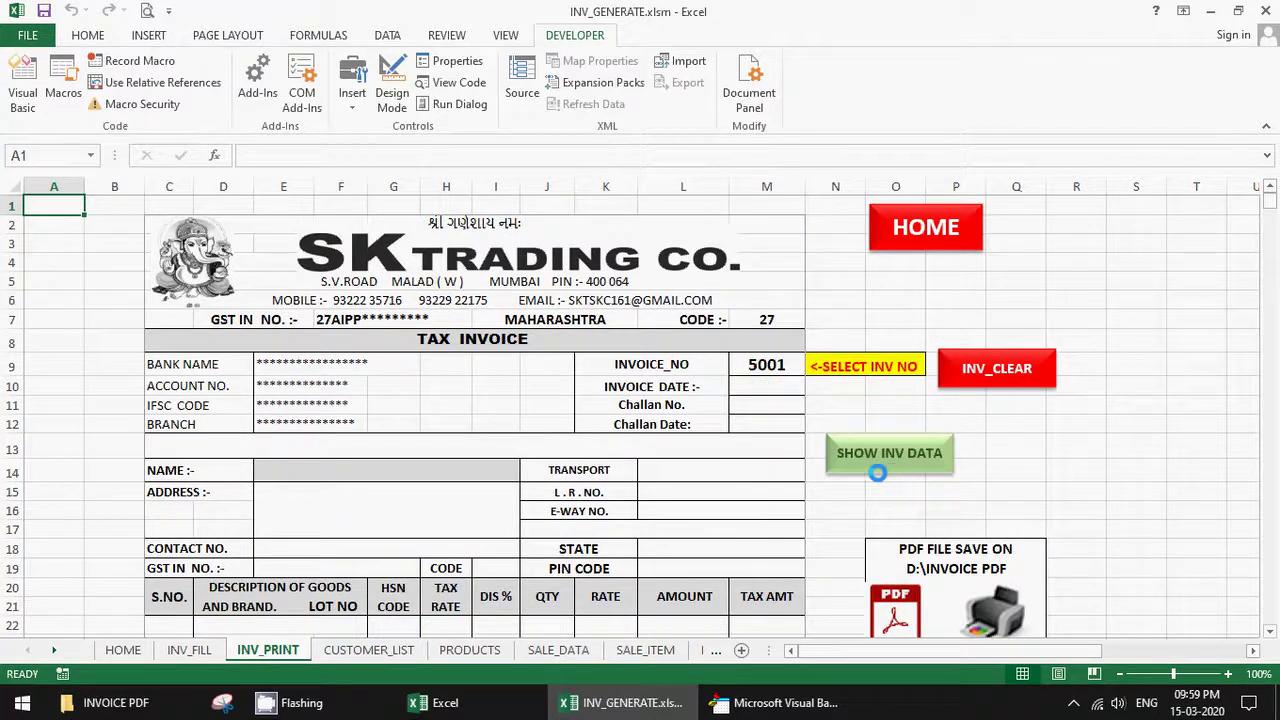
Step: Review updated invoice 5001 with its 15,09,018.00 net amount, then return to HOME
scroll(780, 590, "down", 2)
scroll(760, 590, "down", 2)
scroll(749, 590, "down", 2)
scroll(749, 588, "down", 1)
scroll(720, 605, "down", 1)
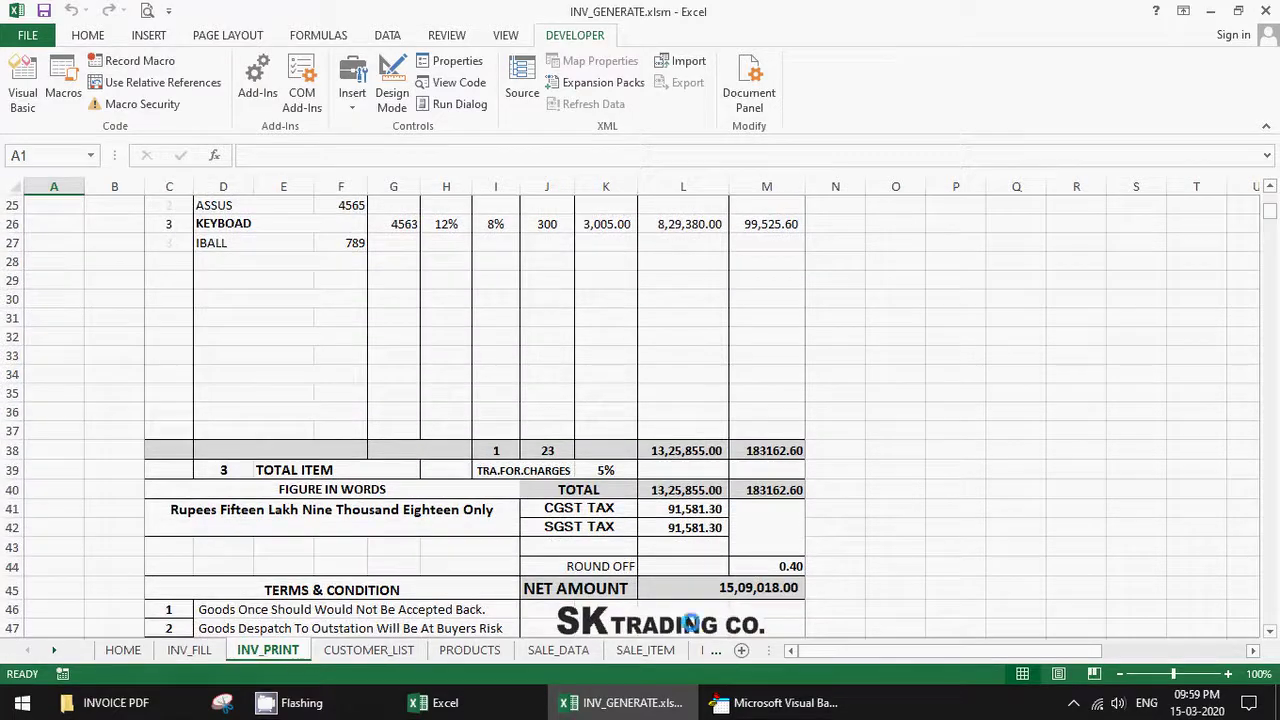
scroll(912, 562, "up", 5)
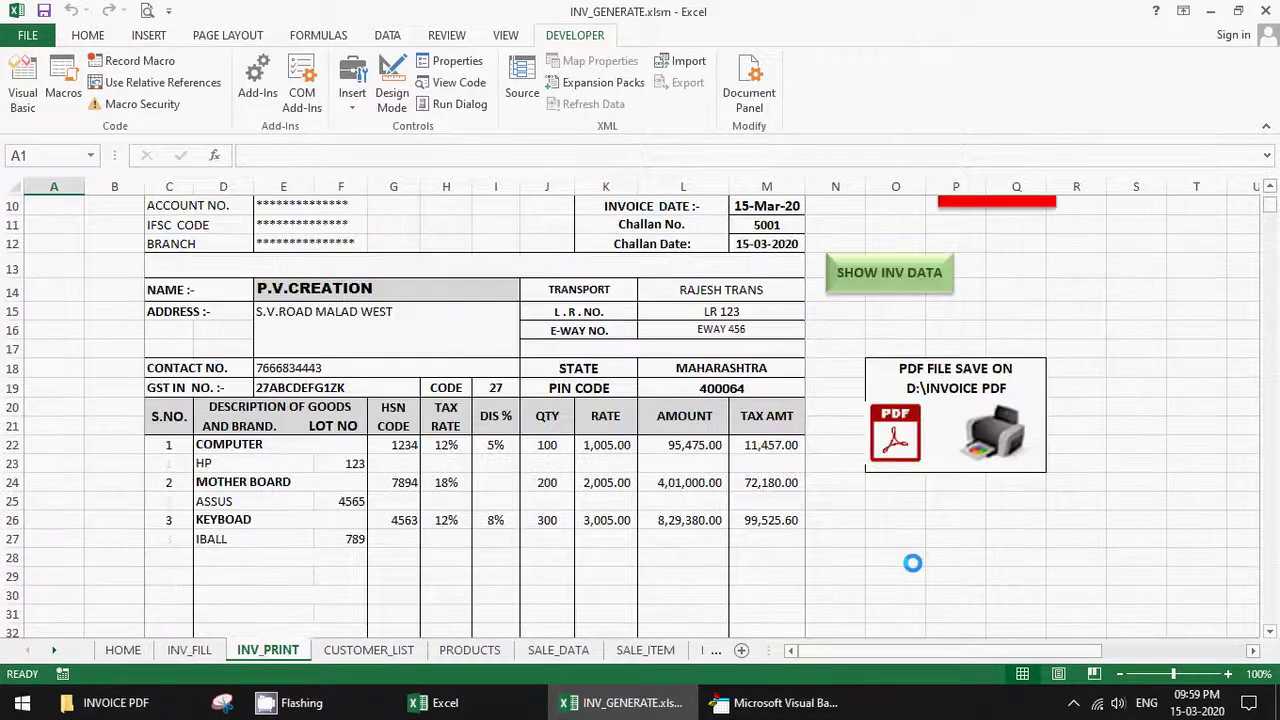
scroll(912, 562, "up", 3)
left_click(918, 240)
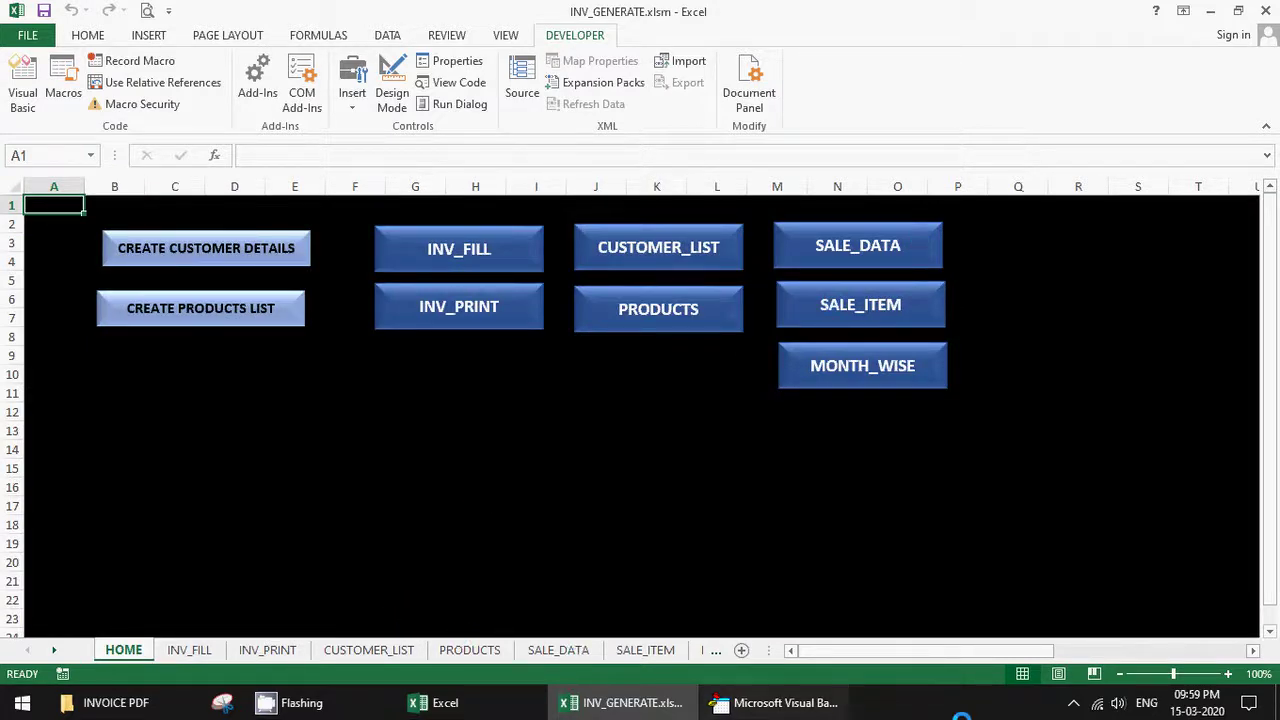
left_click(1072, 703)
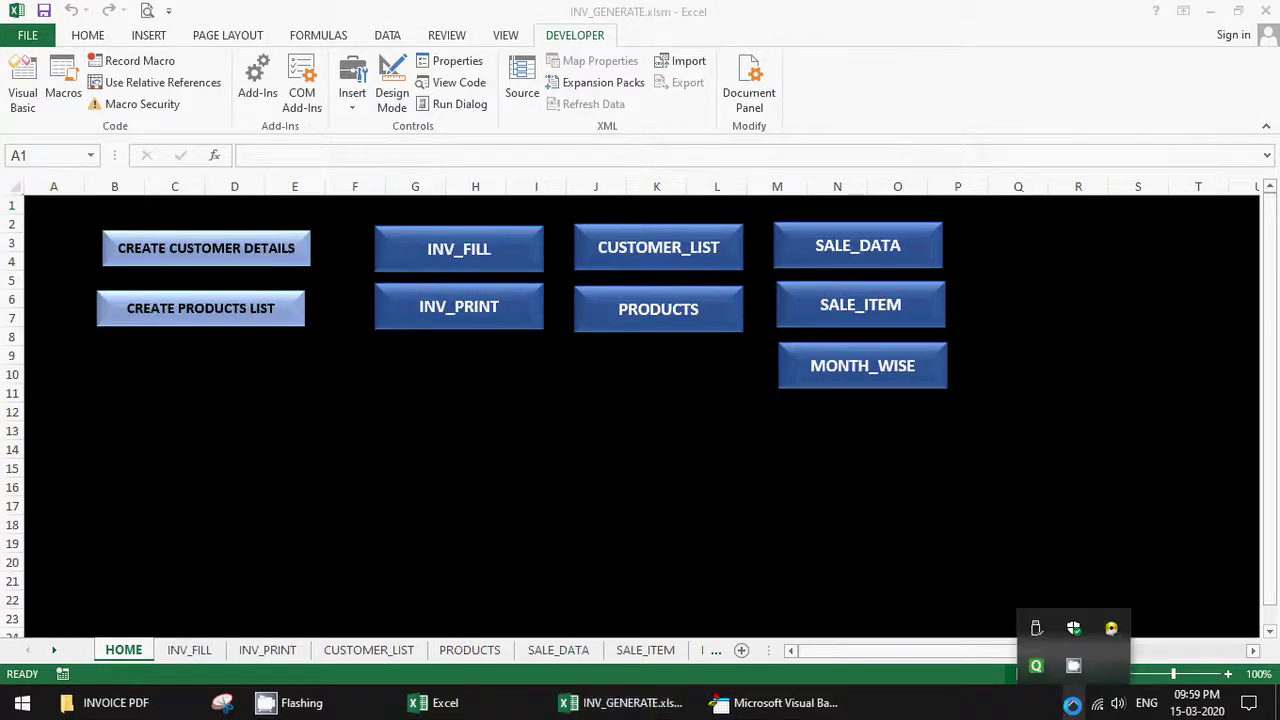
left_click(1072, 703)
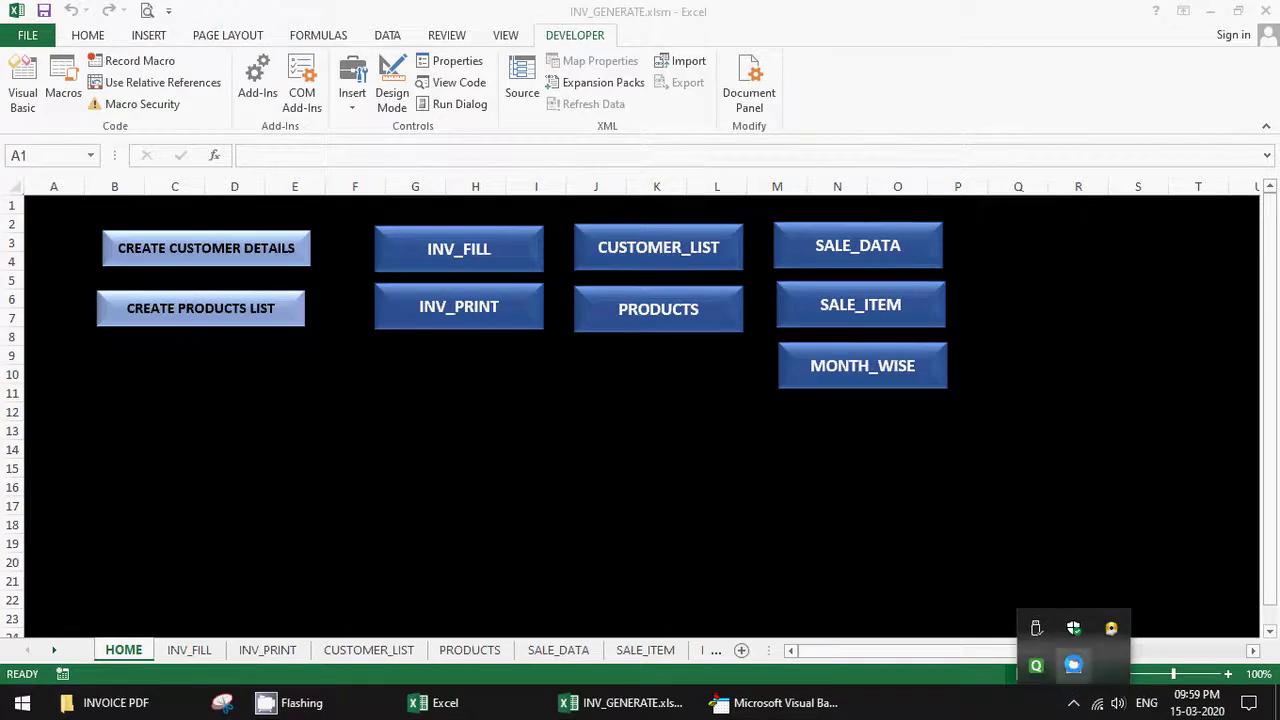